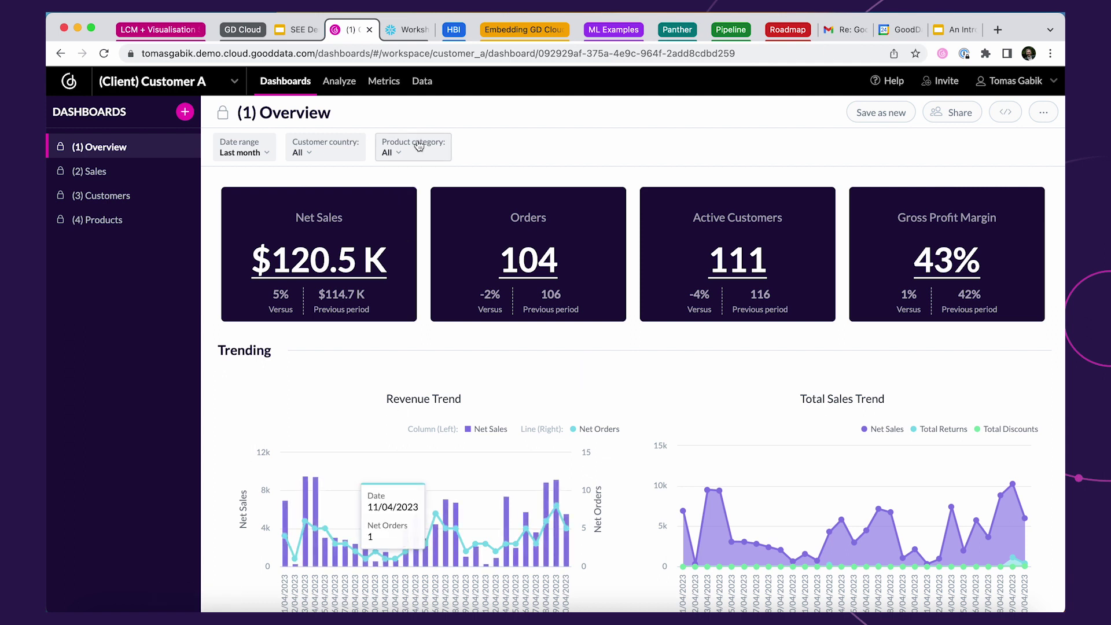
- Send the Declaratively Apply Hierarchy For Everything request in Postman, then reload the GoodData workspace list in the browser
click(70, 82)
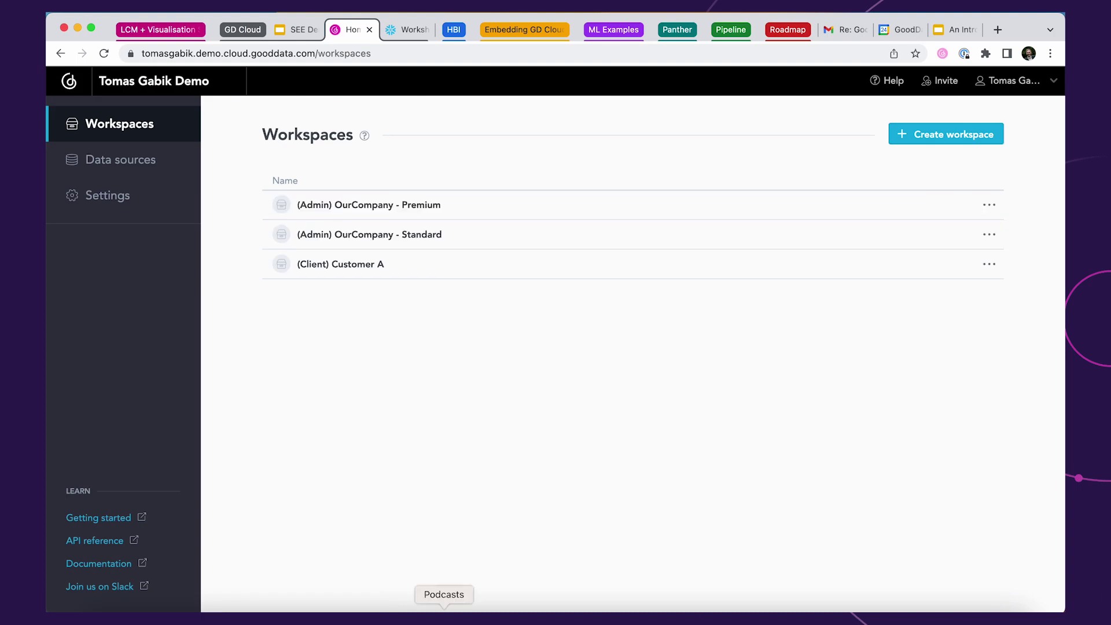
click(394, 617)
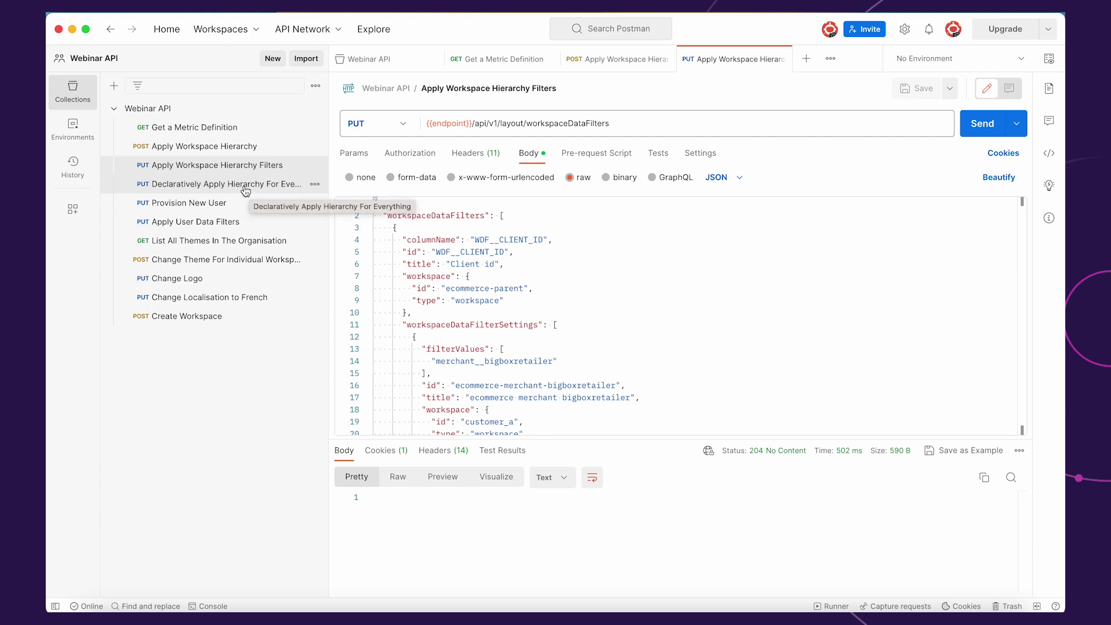
click(244, 185)
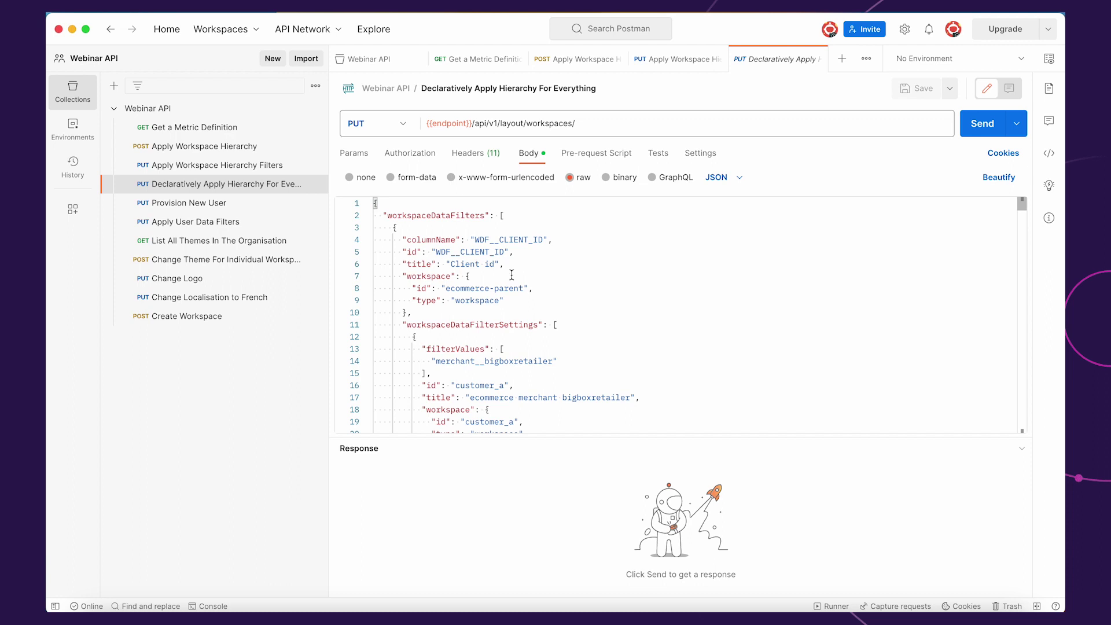
click(987, 123)
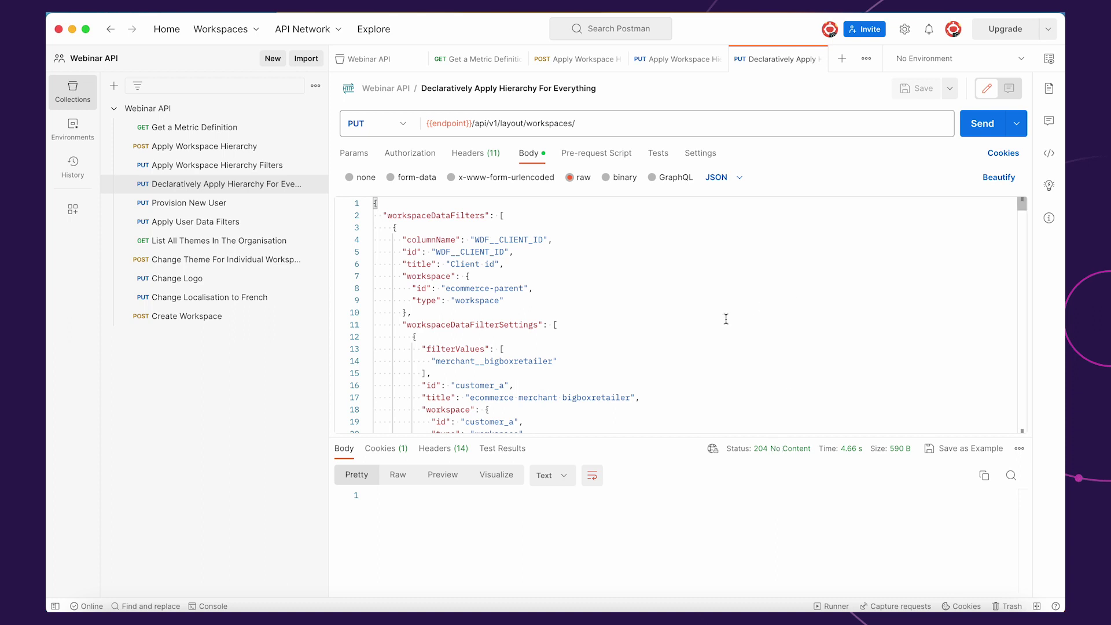
key(super+Tab)
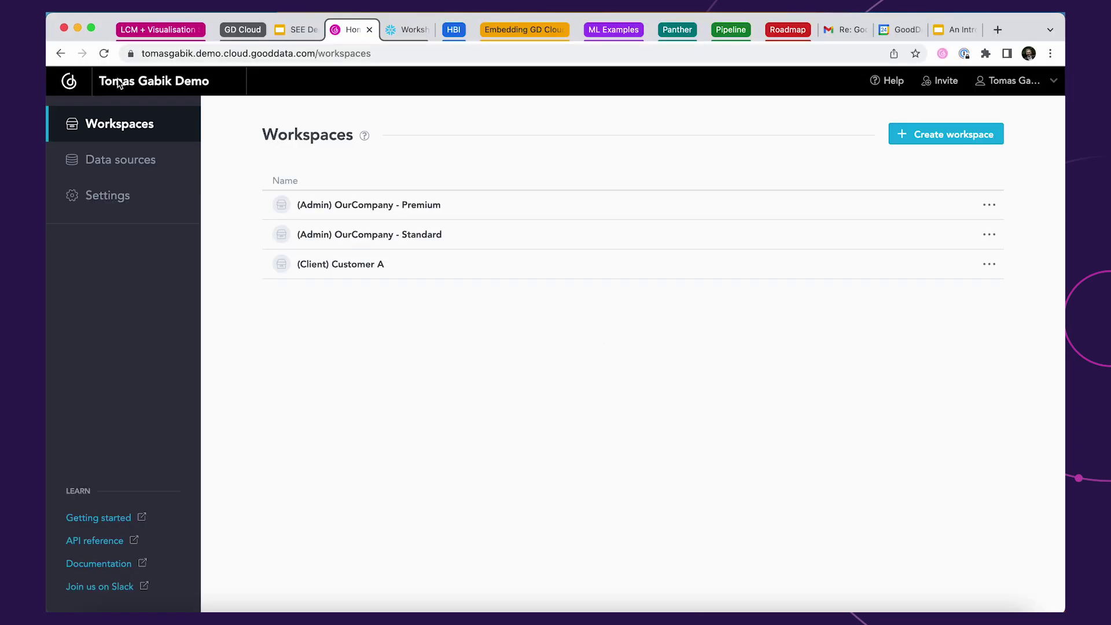
click(105, 54)
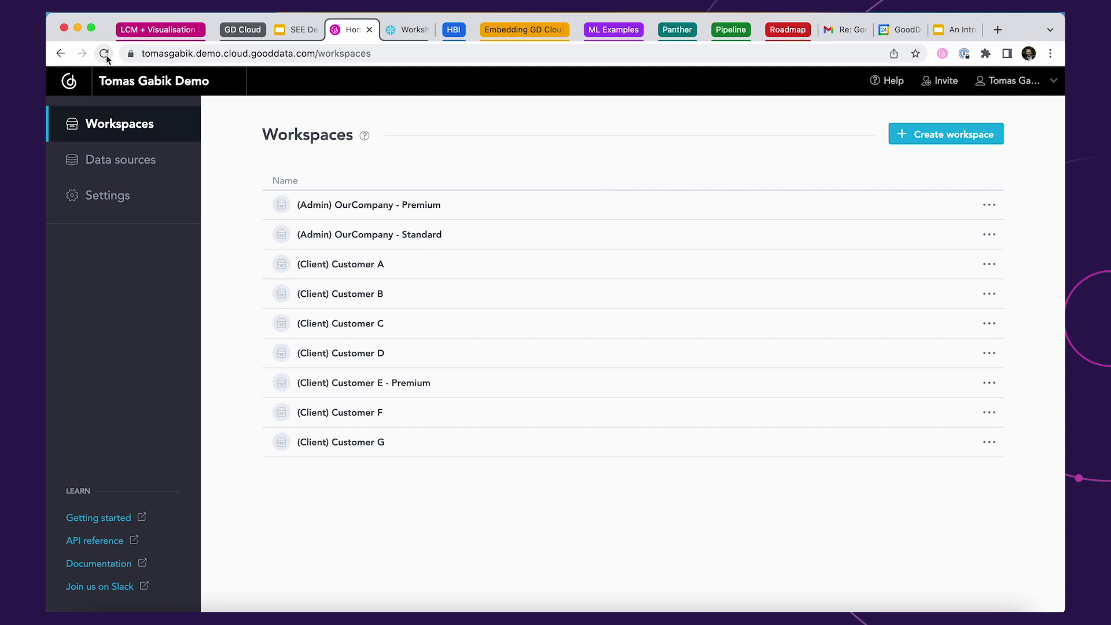
- Switch back to Postman and send the Provision New User request for the customer_a workspace permissions
key(super+Tab)
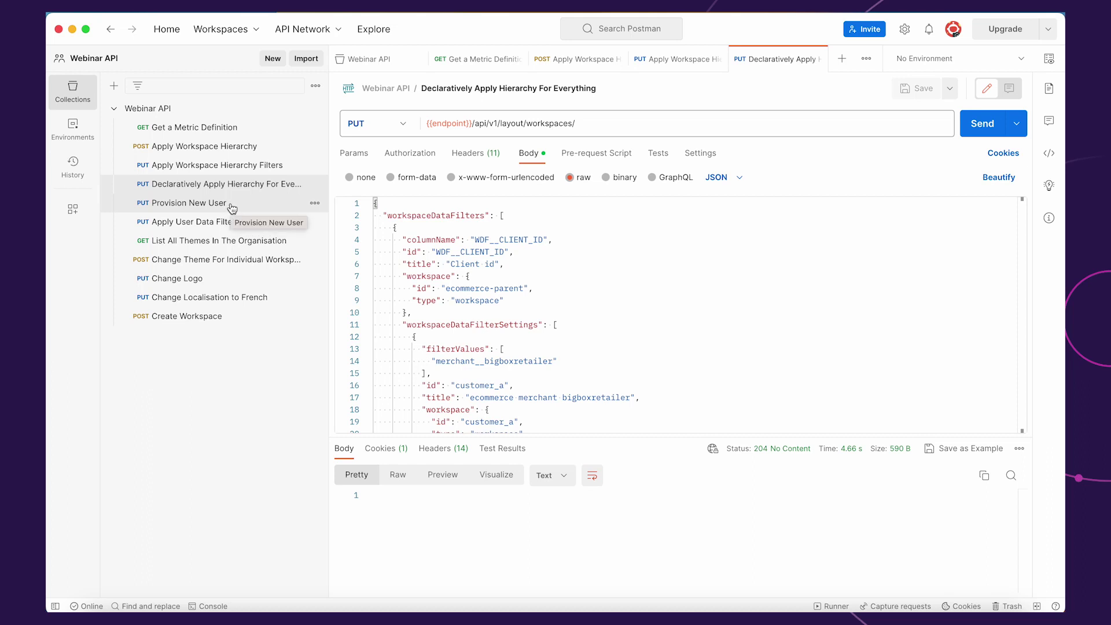
click(231, 208)
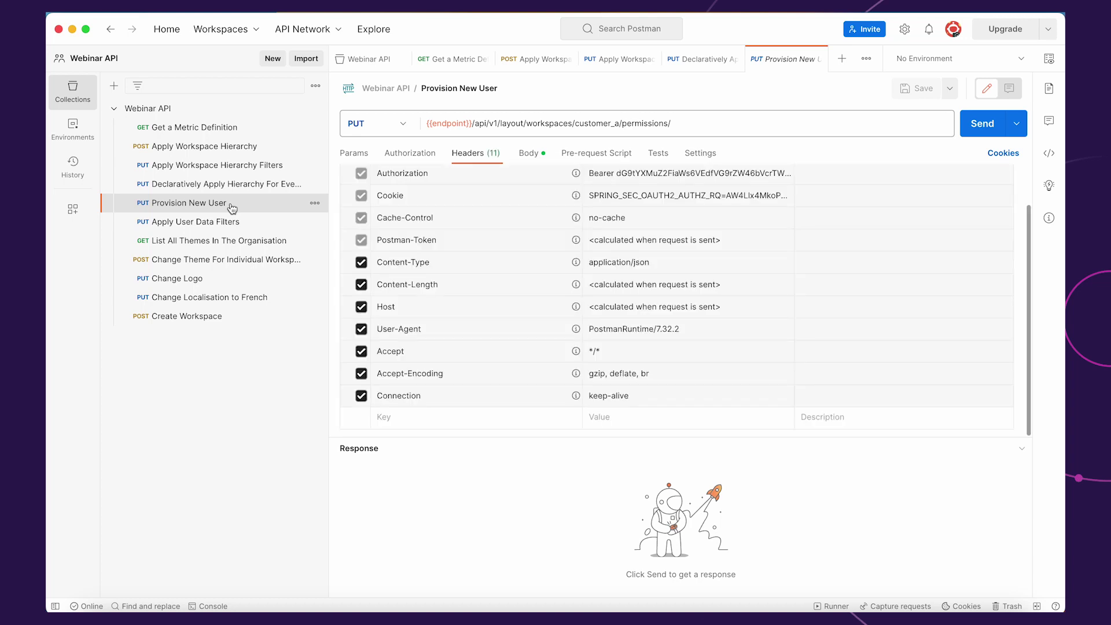
click(353, 153)
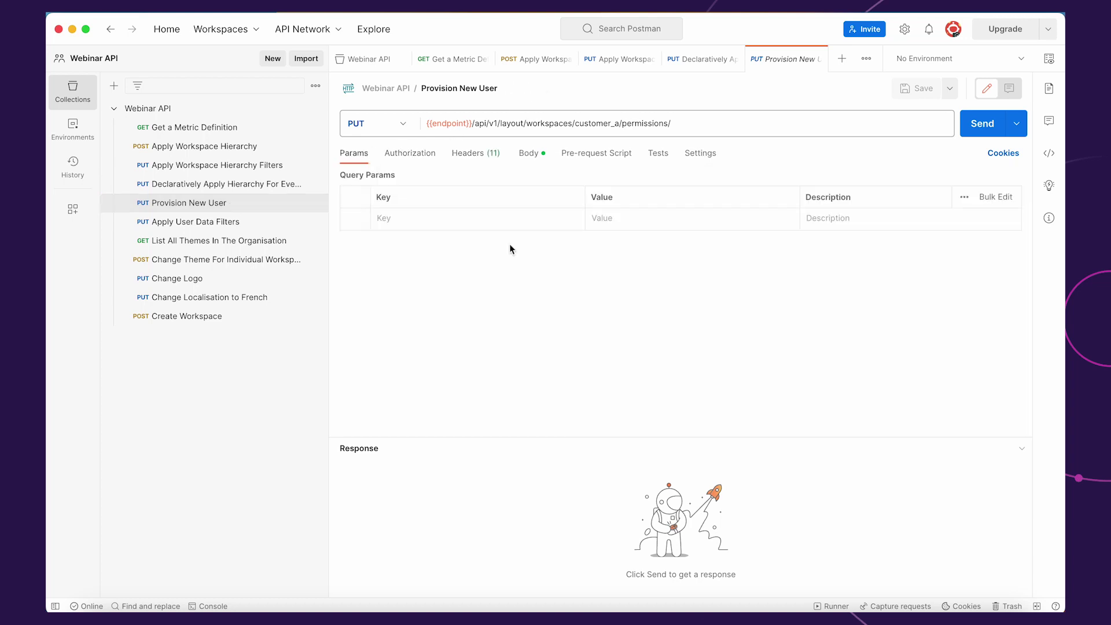
click(968, 132)
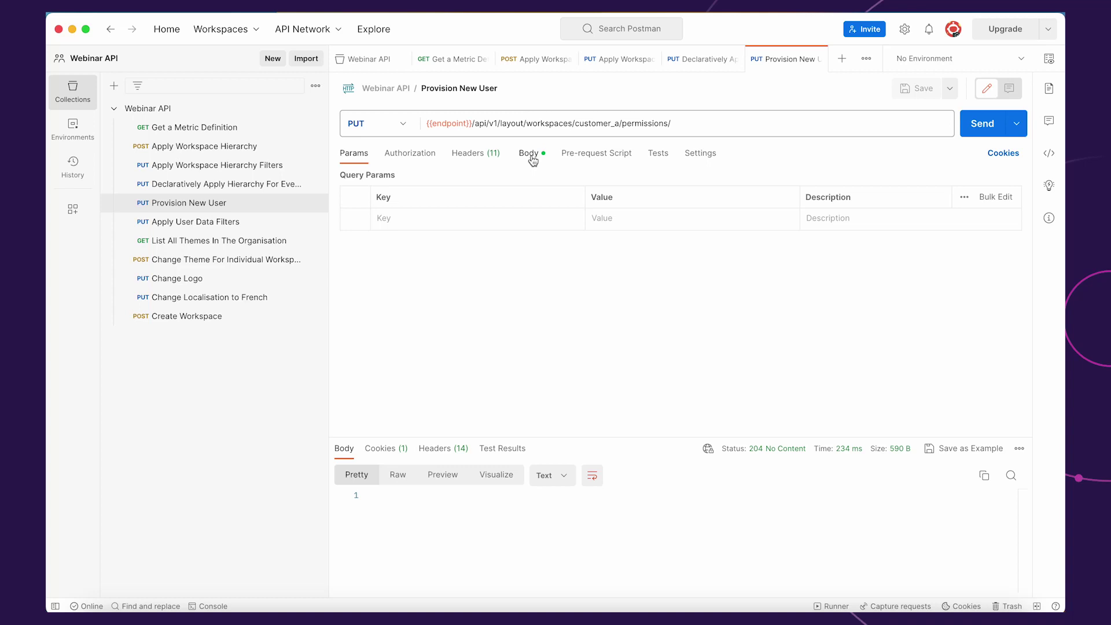
- Switch to GoodData in the browser and log out of the current admin account
key(super+Tab)
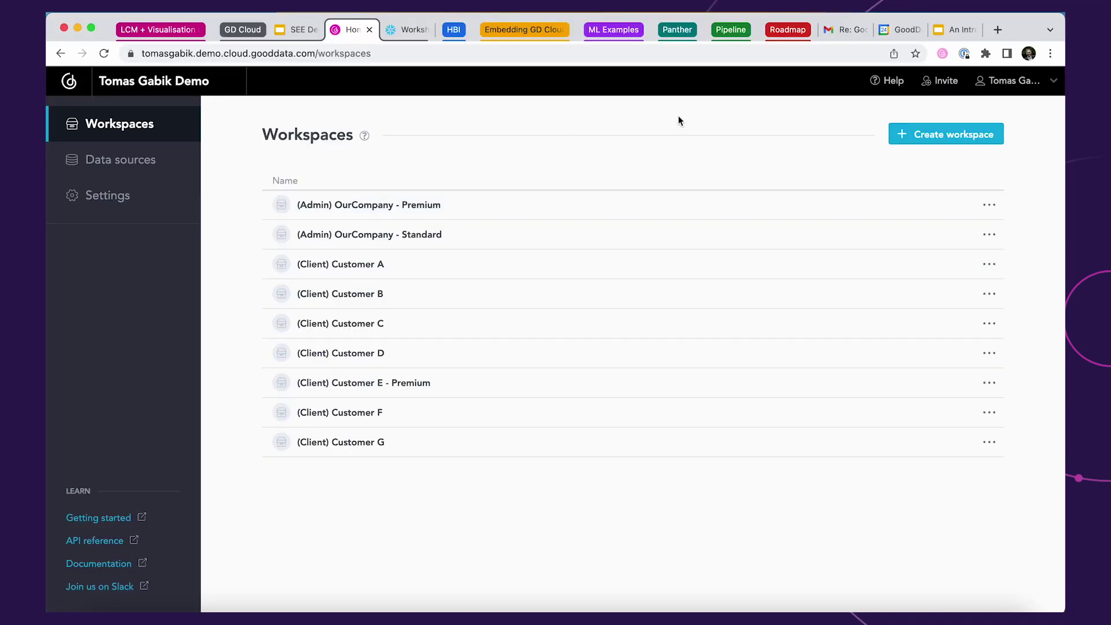
click(1029, 84)
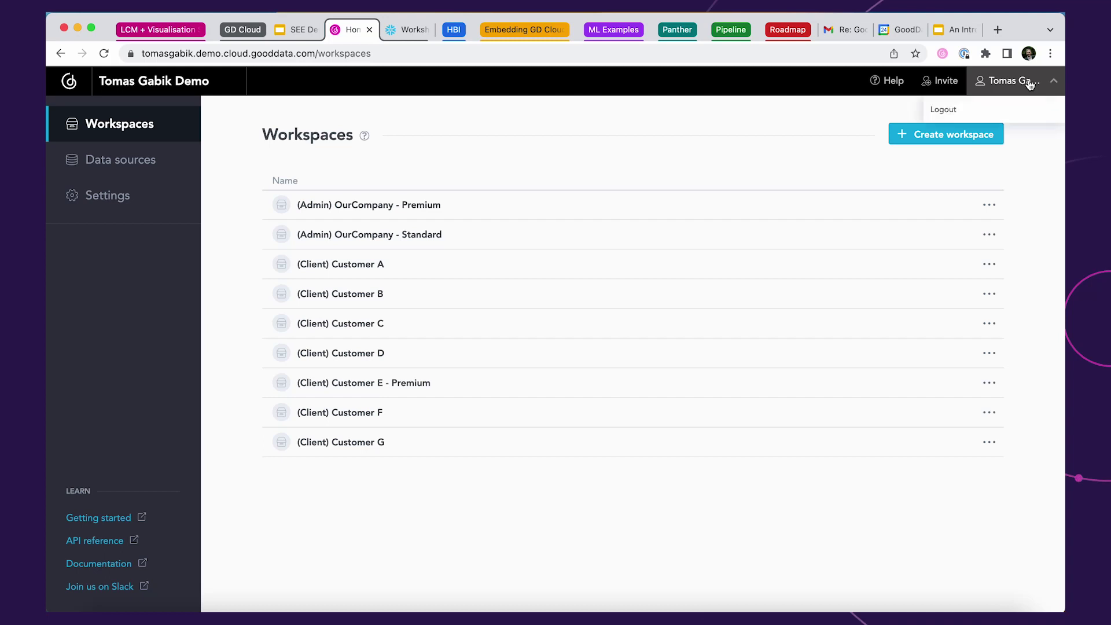
click(978, 116)
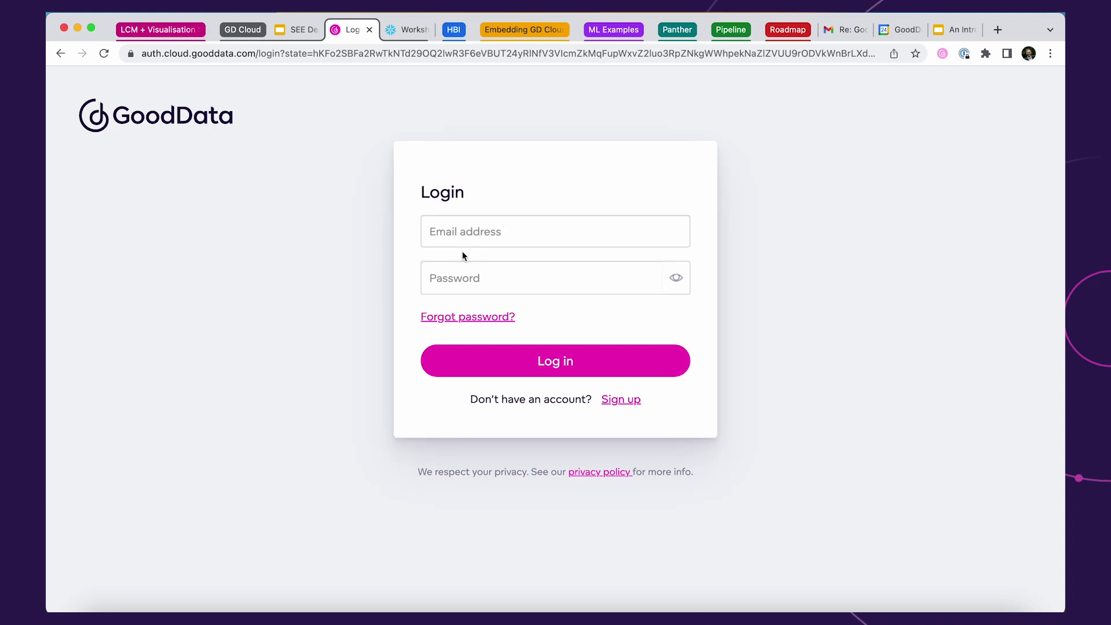
- Log in with the saved Tennant e-mail address and account password, and open the (Client) Customer A workspace
click(466, 232)
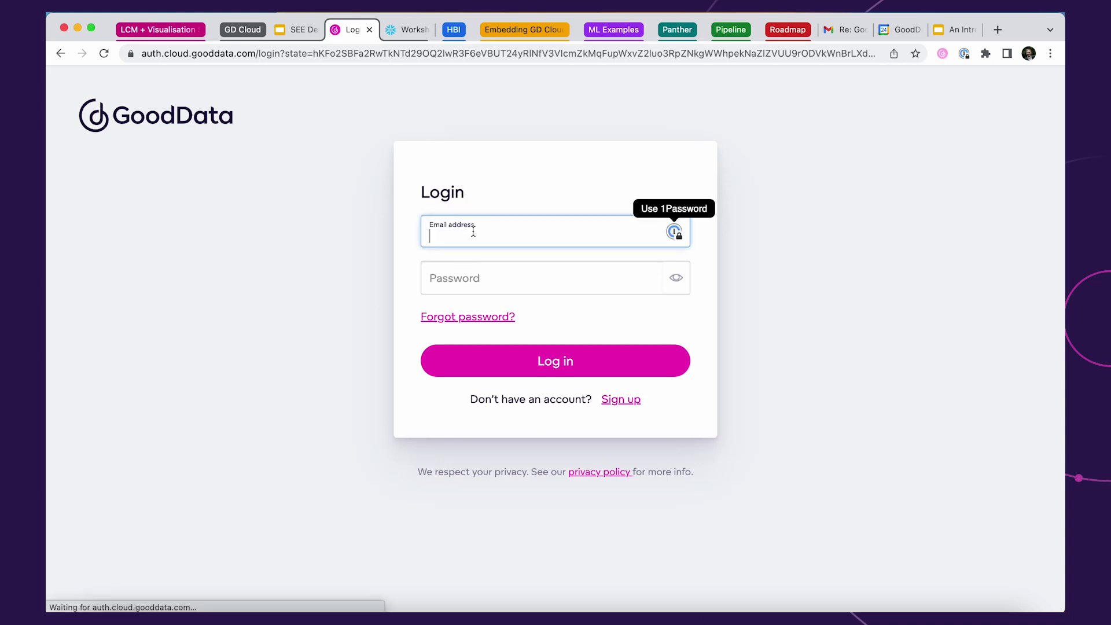
click(674, 225)
click(595, 262)
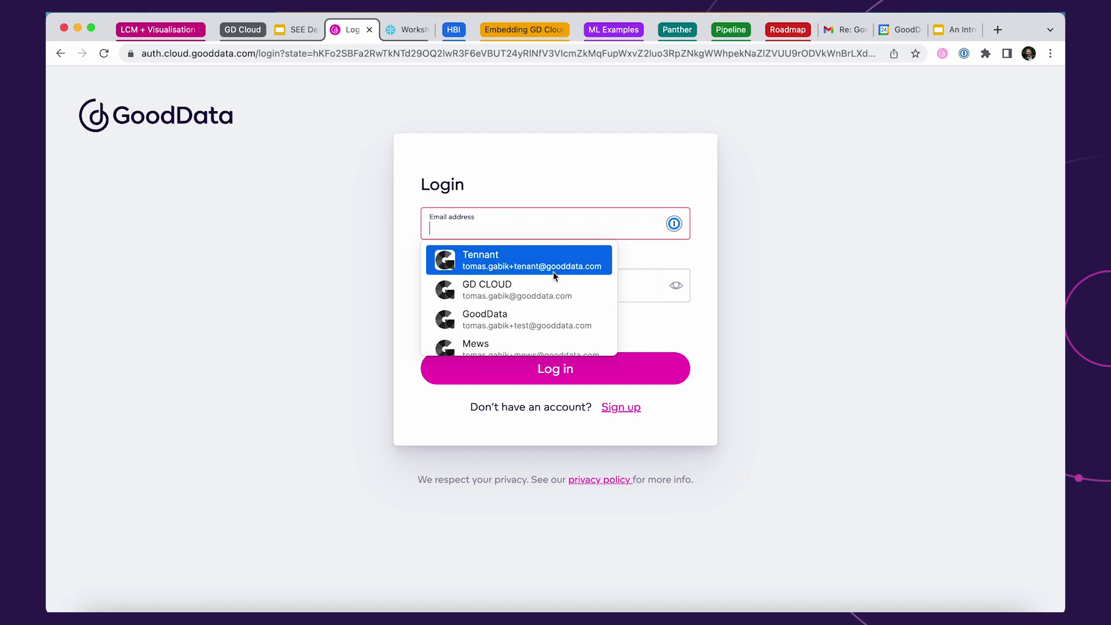
click(554, 266)
click(572, 372)
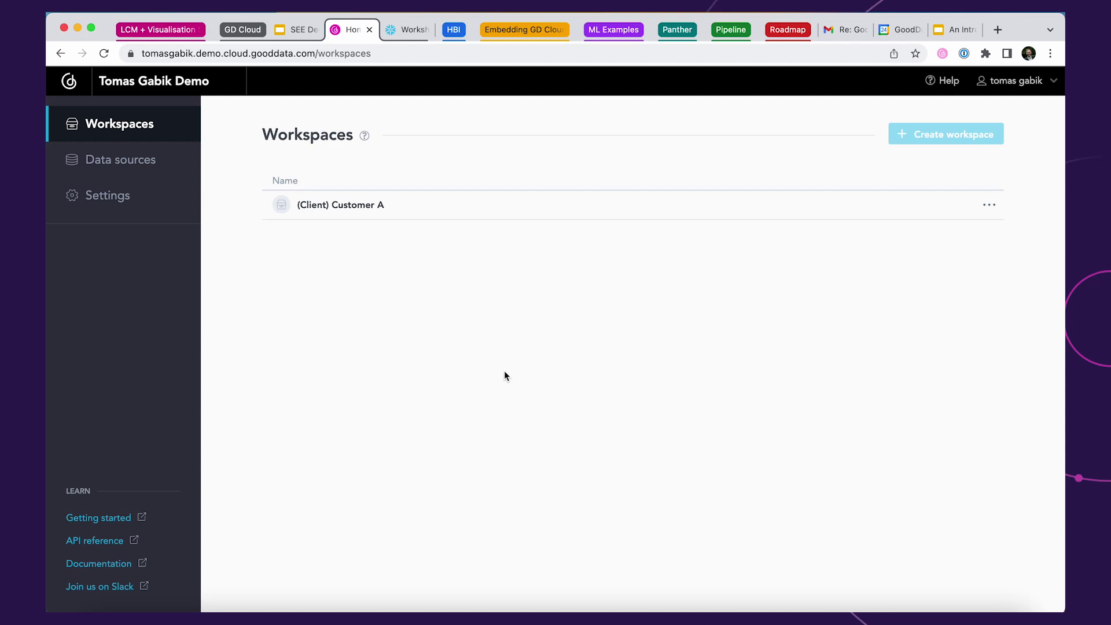
click(362, 204)
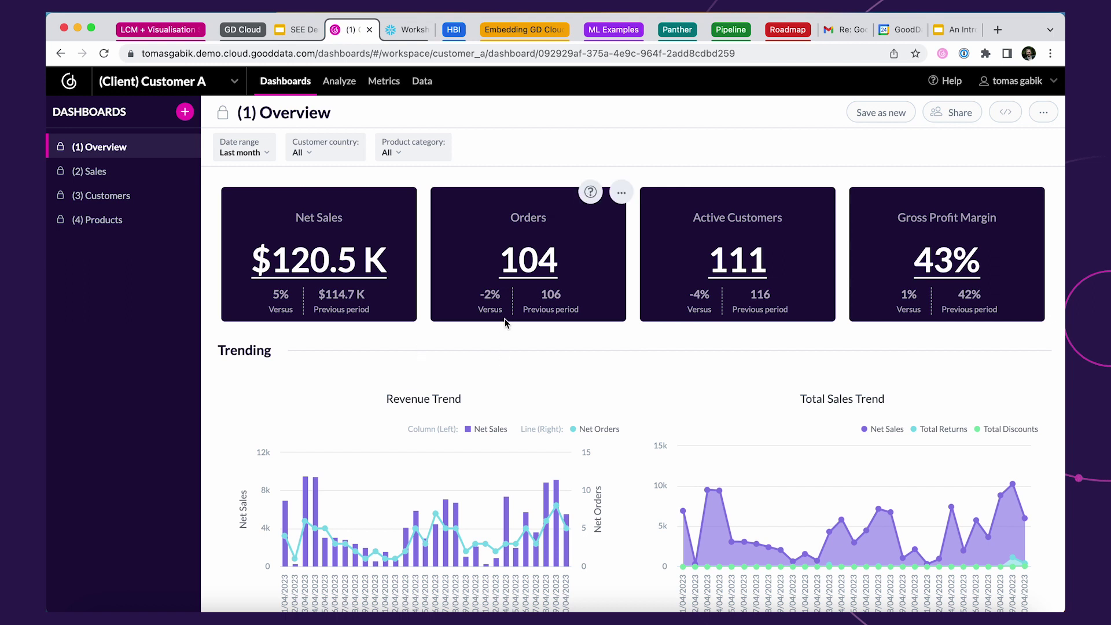
- Switch to Postman, review the Apply User Data Filters body that limits CUSTOMER_COUNTRY to Canada for the tenant user, and send the request
mouse_move(394, 203)
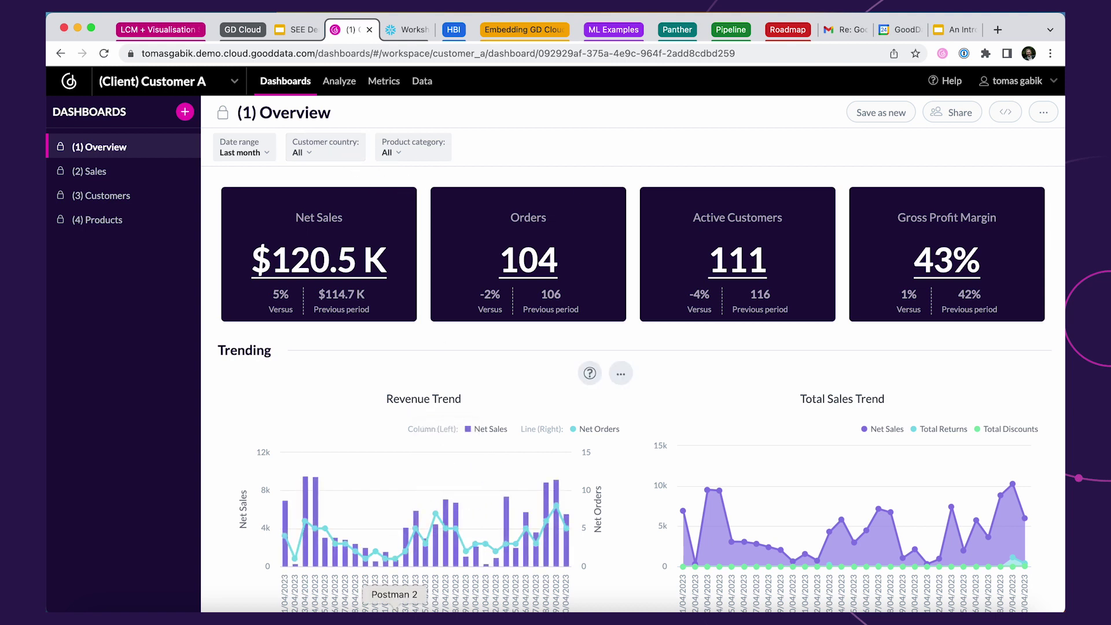
click(394, 617)
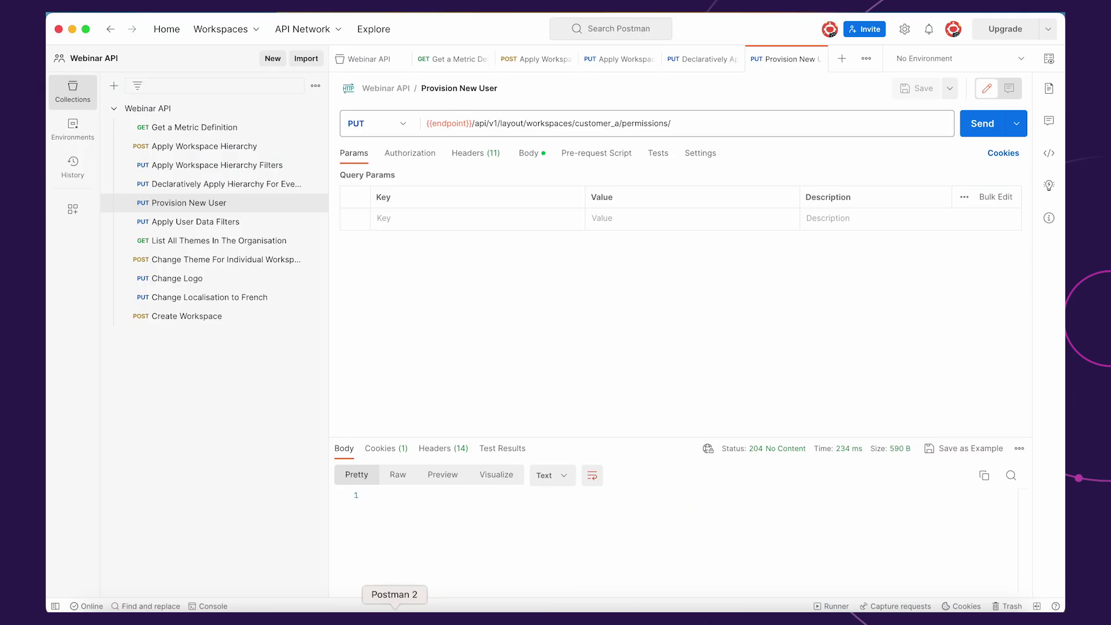
click(243, 223)
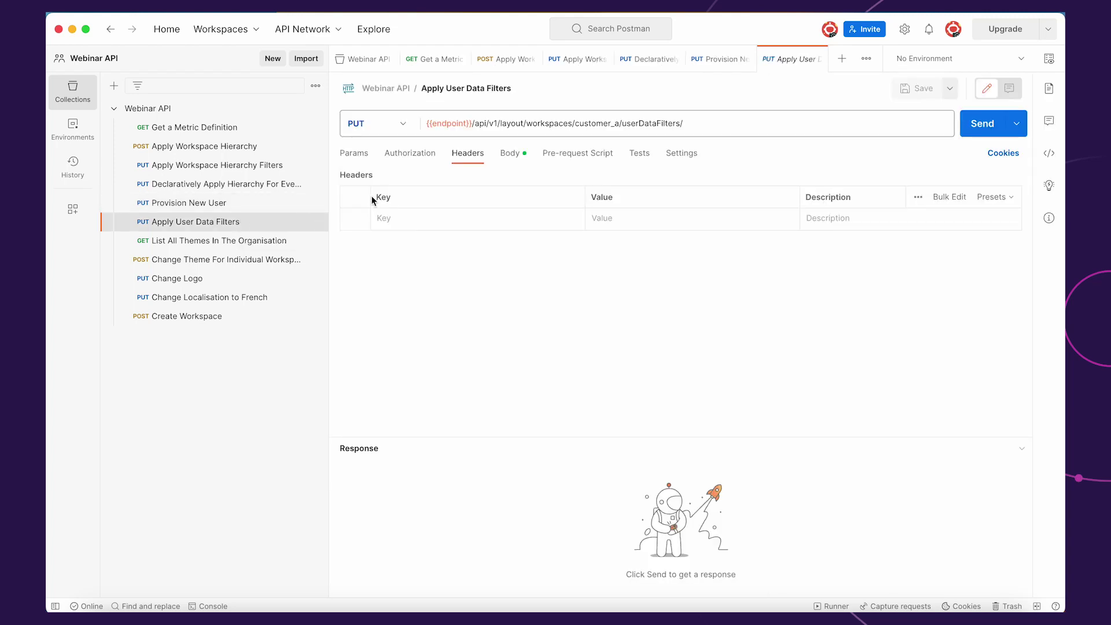
click(372, 199)
click(531, 155)
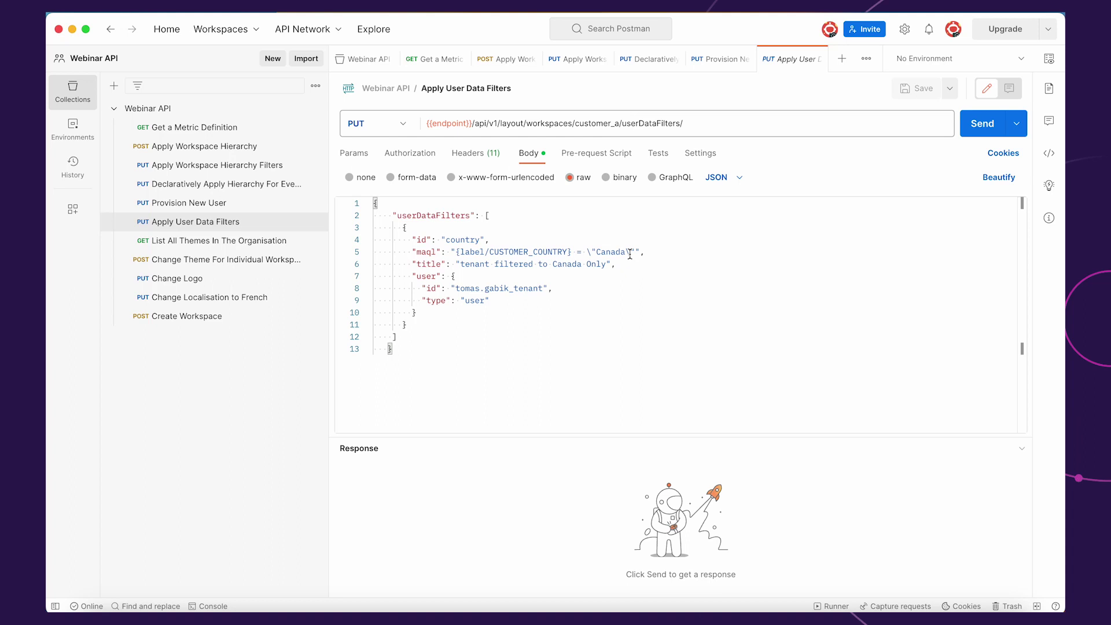
drag(630, 254, 514, 253)
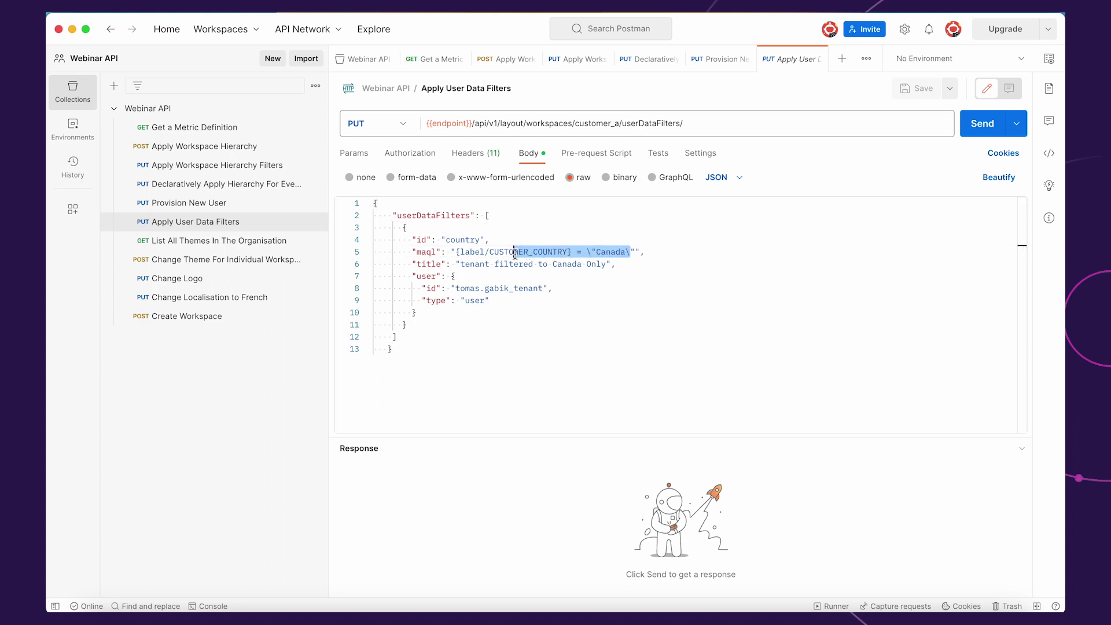
click(617, 272)
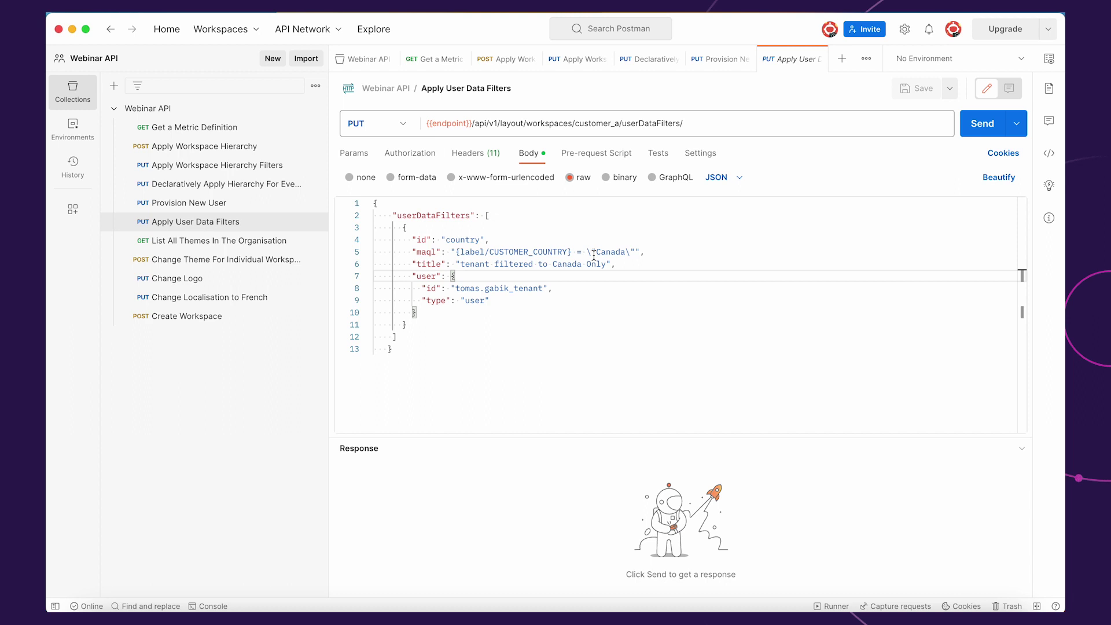
click(975, 131)
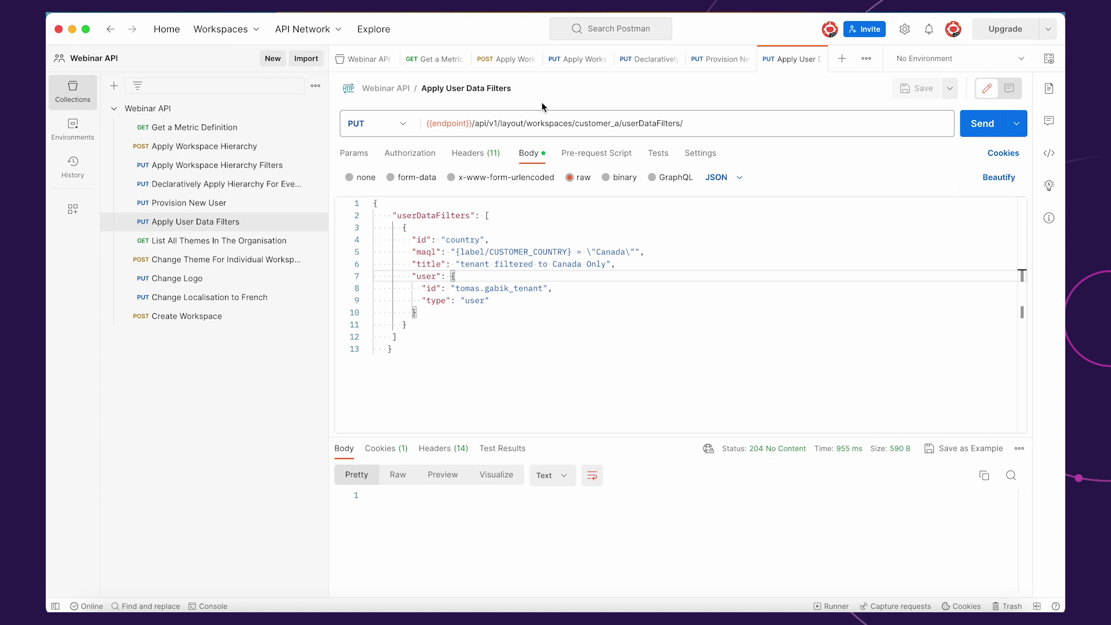
- Switch to the GoodData Overview dashboard and check which countries the Customer country filter offers
key(super+Tab)
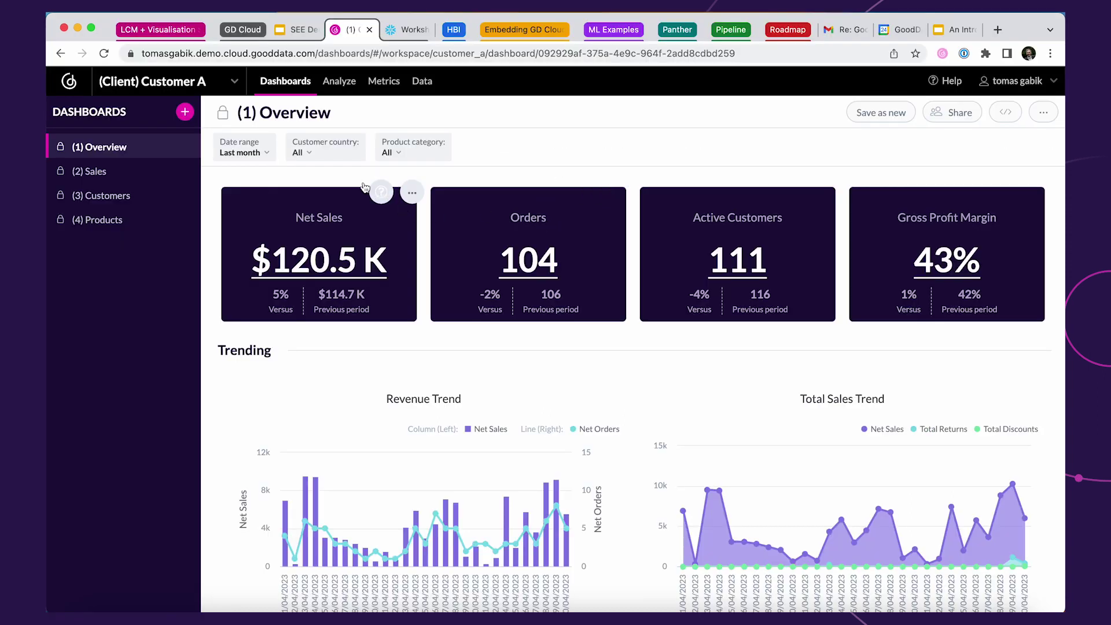
click(334, 155)
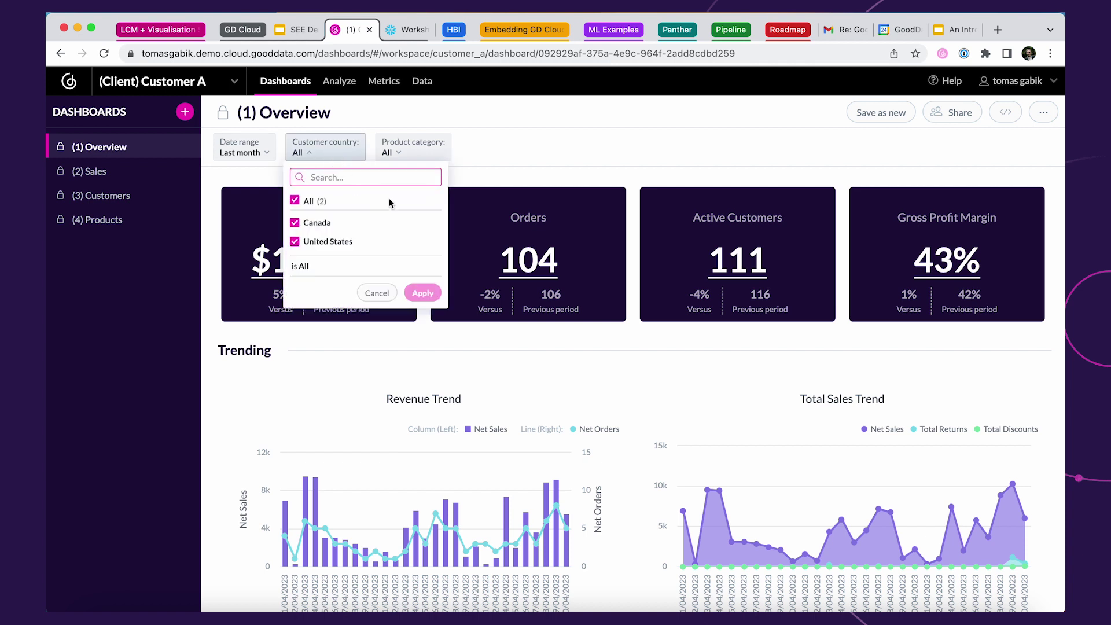
mouse_move(427, 243)
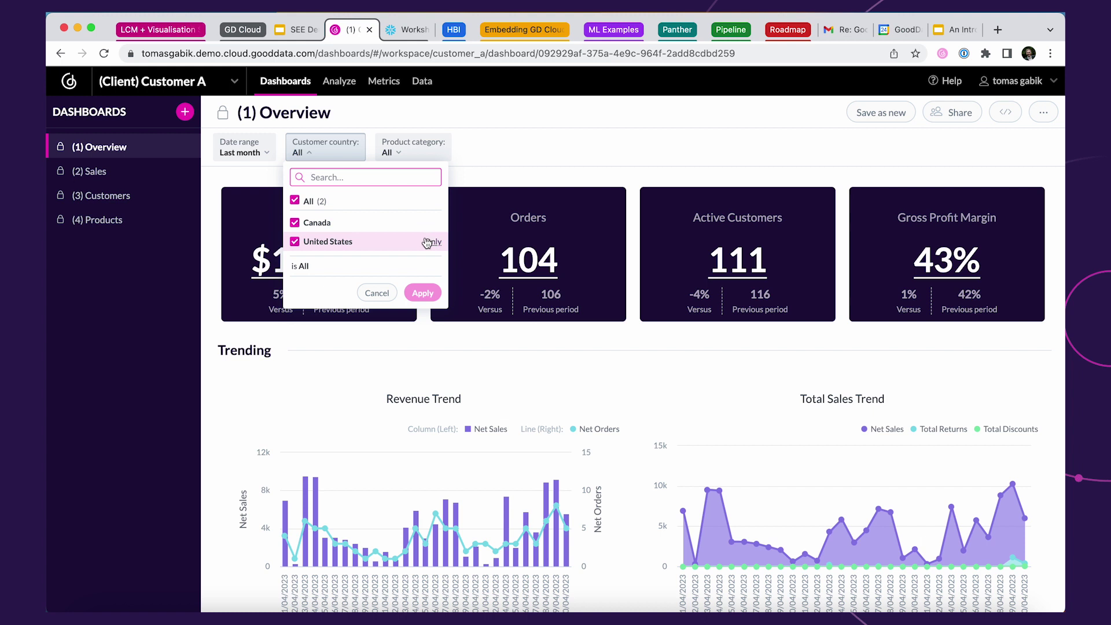
click(492, 164)
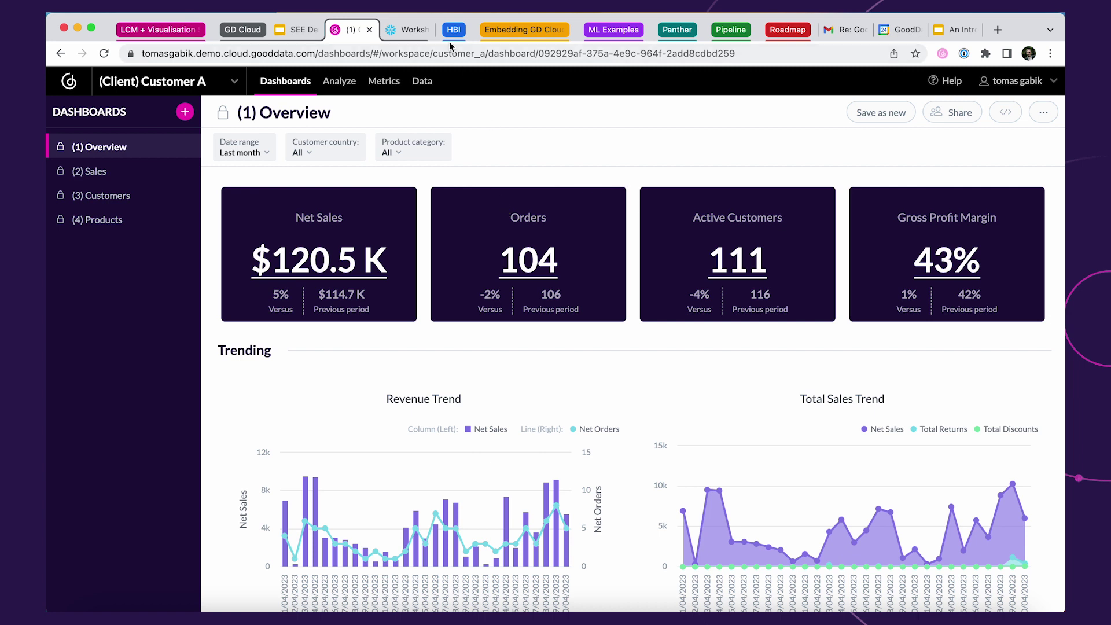
- Reload the Overview dashboard and check the Customer country filter's options again
click(391, 55)
key(Return)
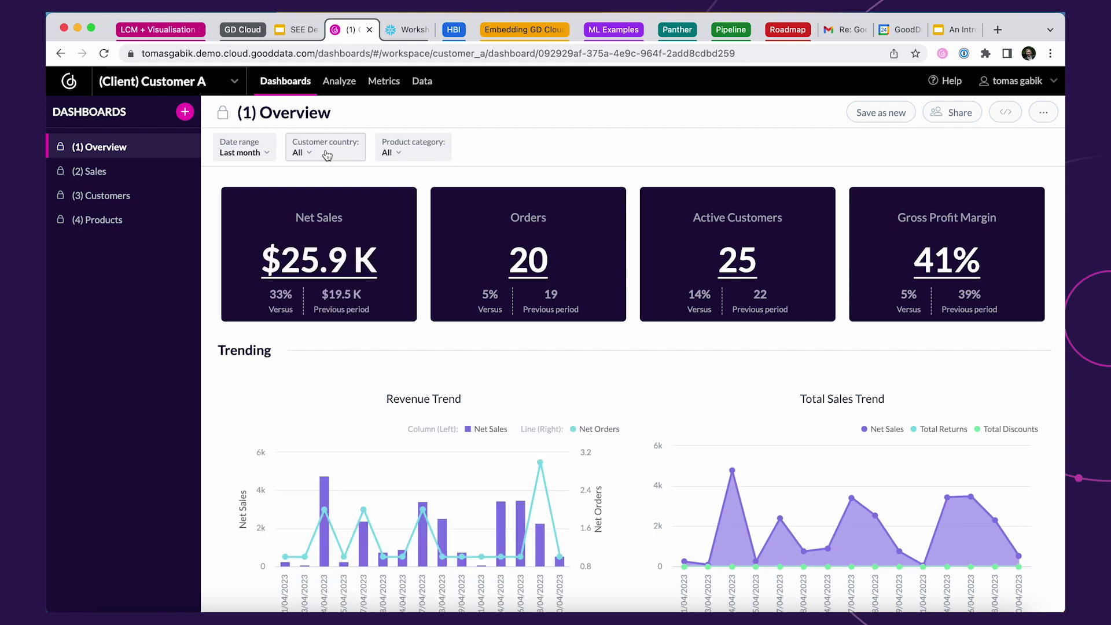
click(327, 157)
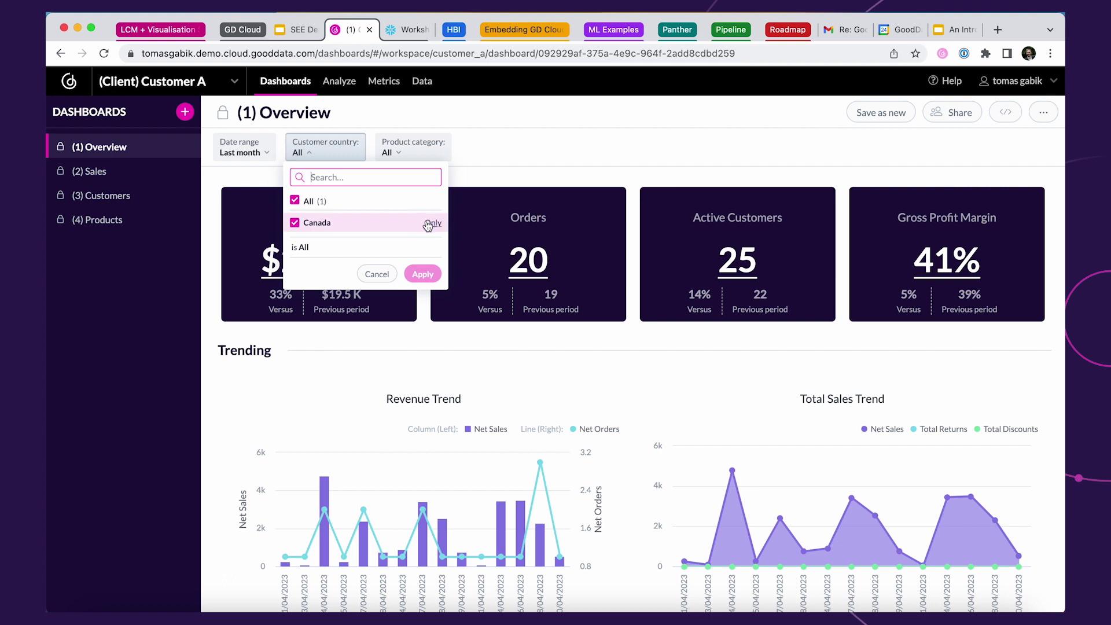
click(508, 163)
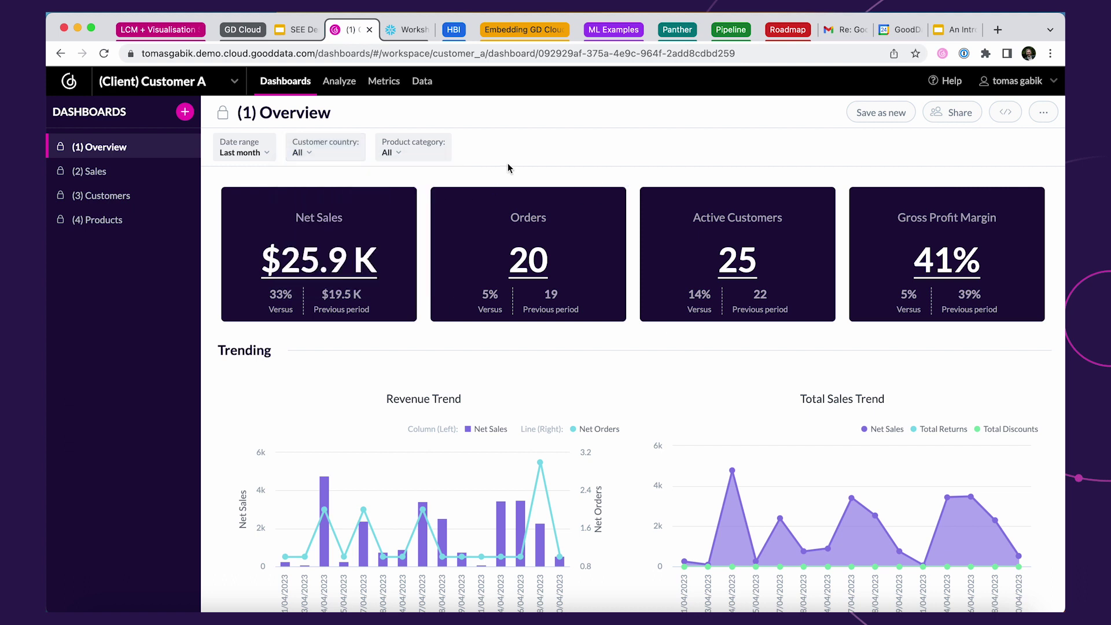
- Switch to Postman, send the List All Themes In The Organisation request, and enlarge the response area to show the theme definitions
key(super+Tab)
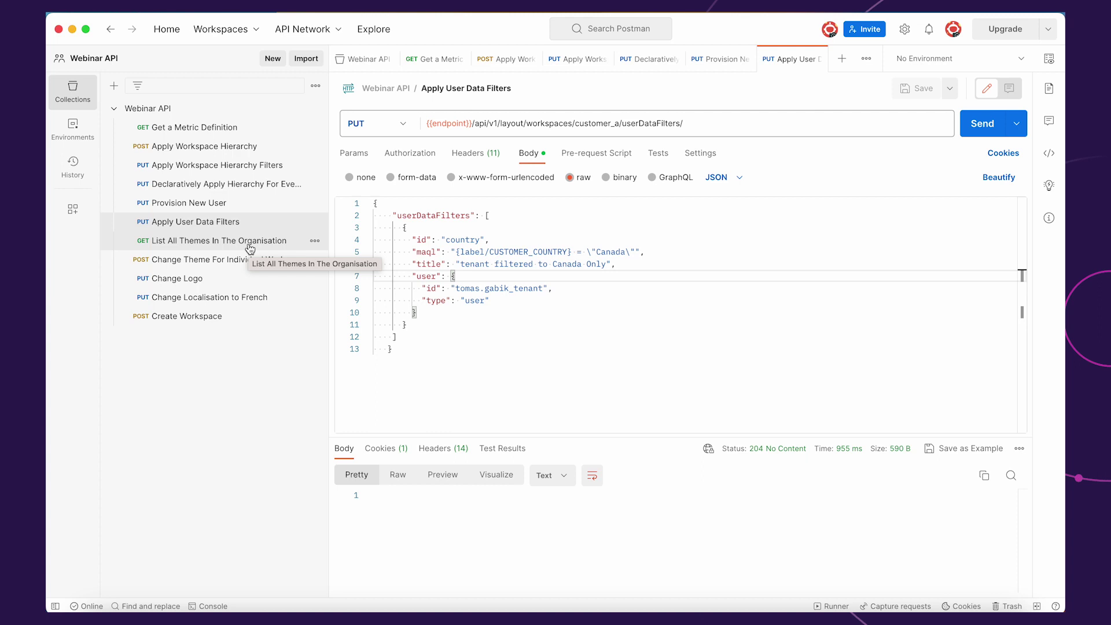
click(250, 243)
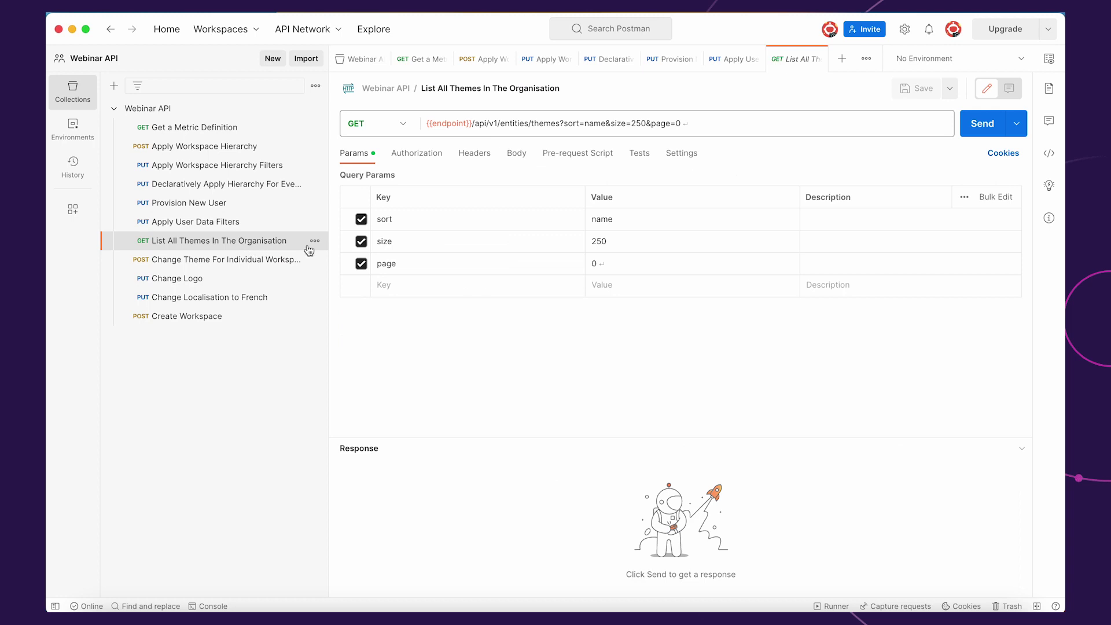
click(976, 128)
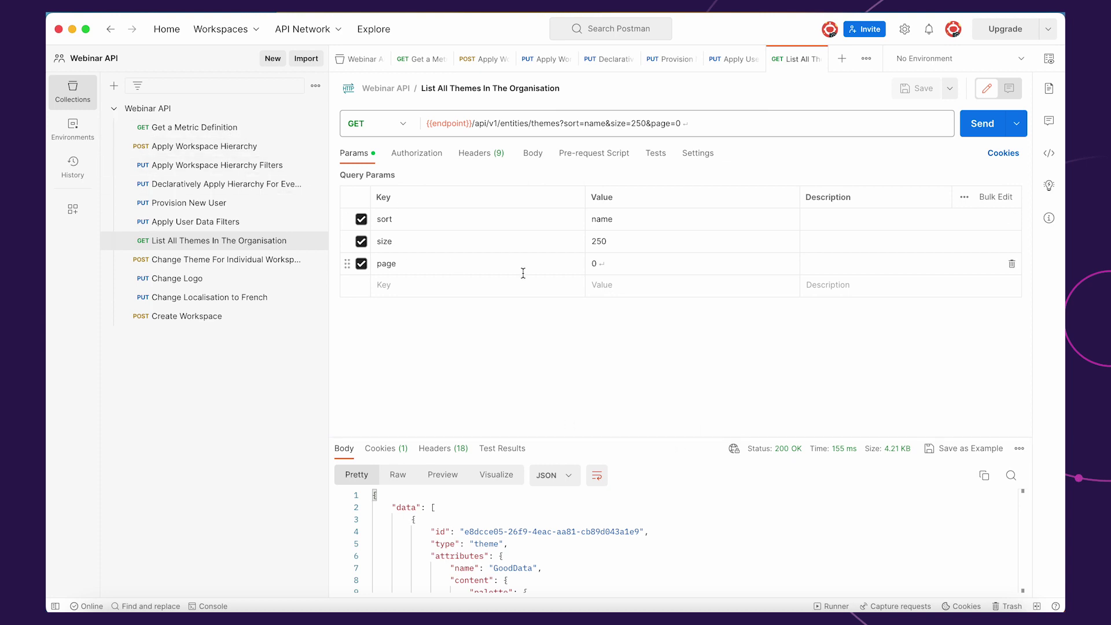
drag(652, 434, 602, 141)
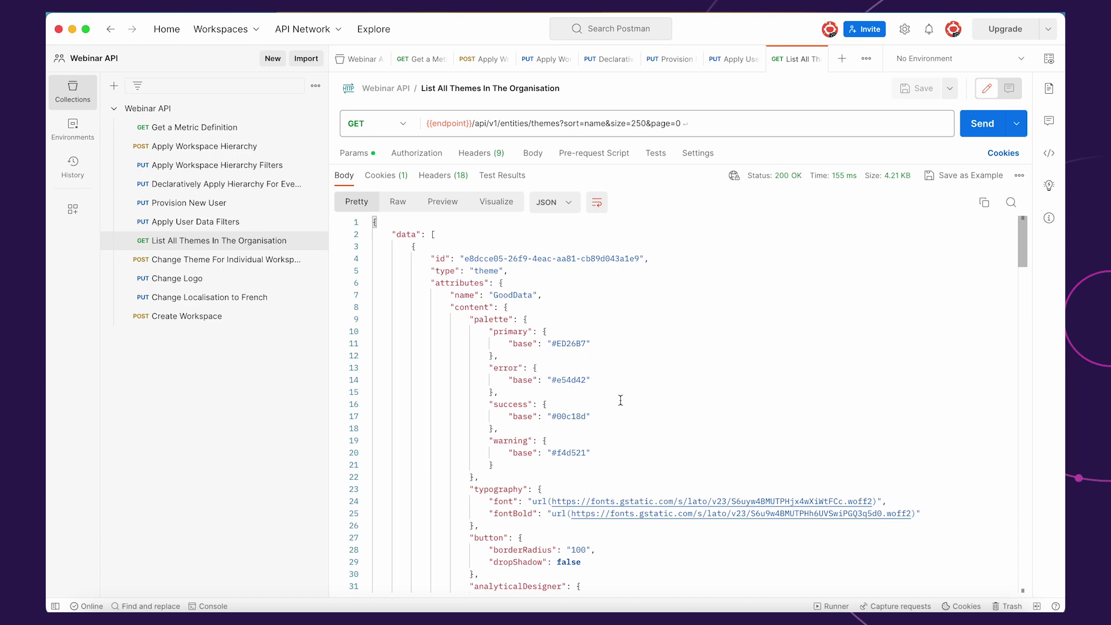
- Examine the theme definitions in the List All Themes In The Organisation response and highlight part of the GoodData theme's id
scroll(509, 396, down, 4)
scroll(509, 396, up, 4)
double_click(484, 258)
double_click(548, 257)
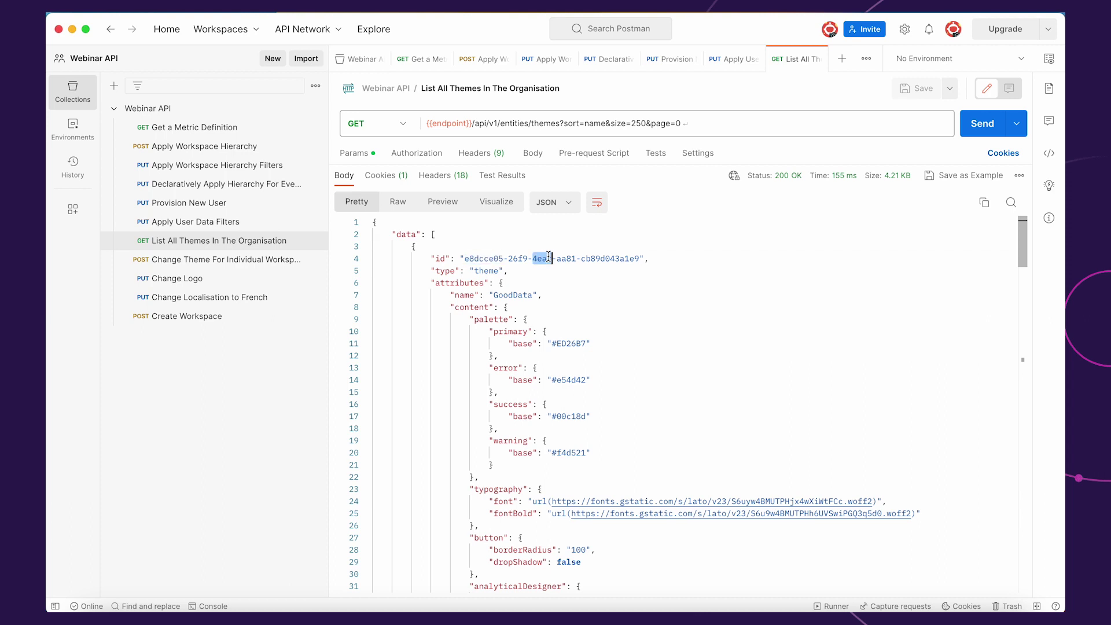
- Send the Change Theme For Individual Workspace request for customer_a, highlight the workspace id in its URL, and reload the GoodData Overview dashboard in the browser
click(275, 265)
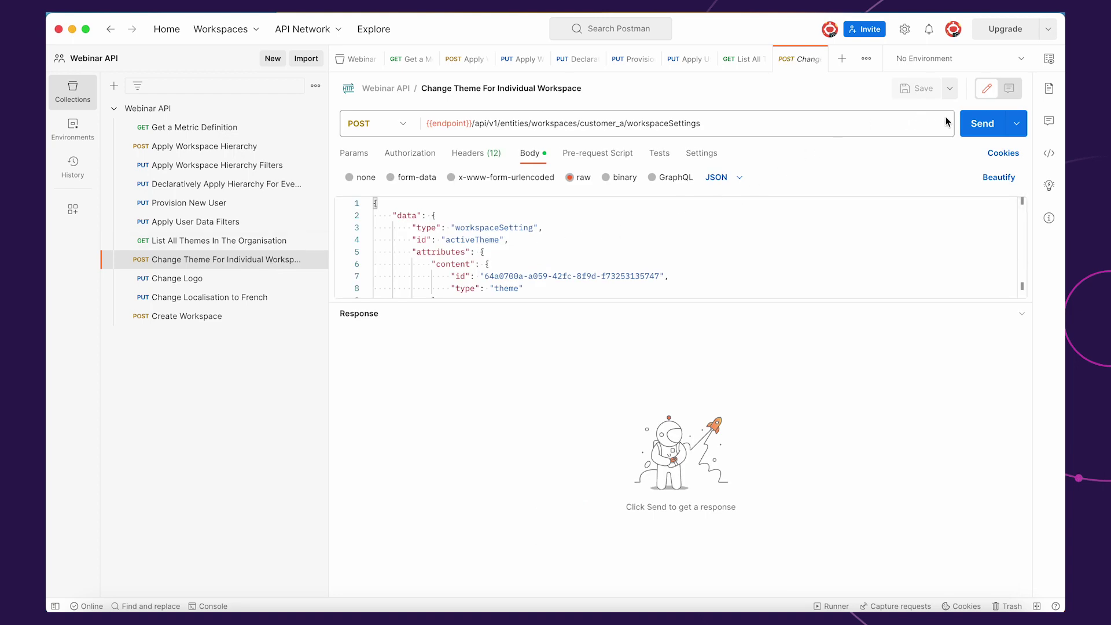
click(967, 126)
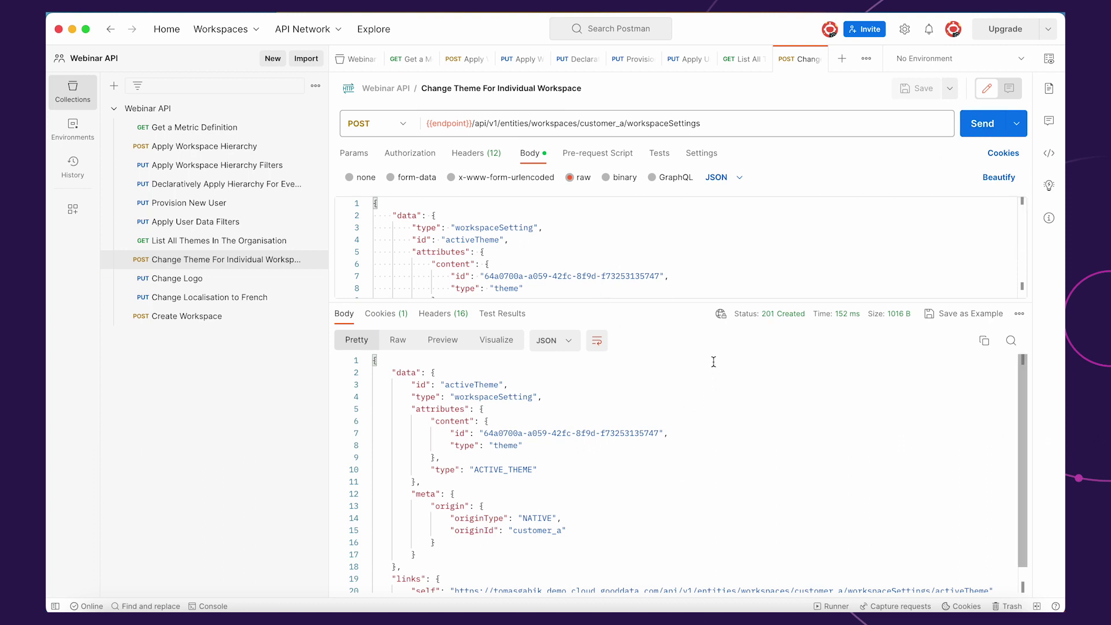
drag(547, 123, 600, 123)
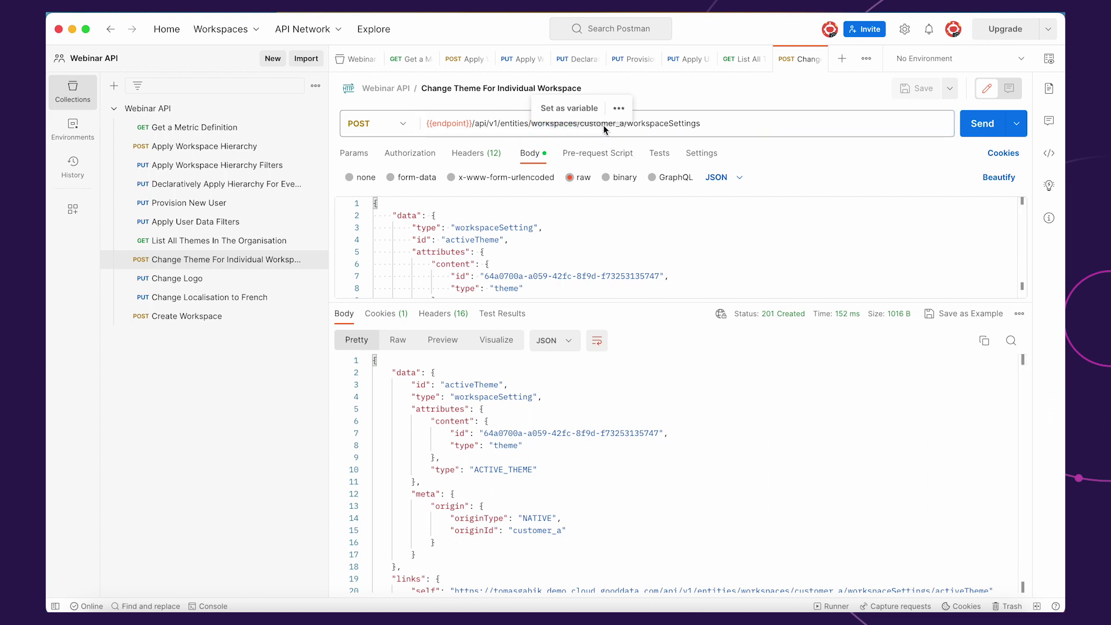
double_click(604, 123)
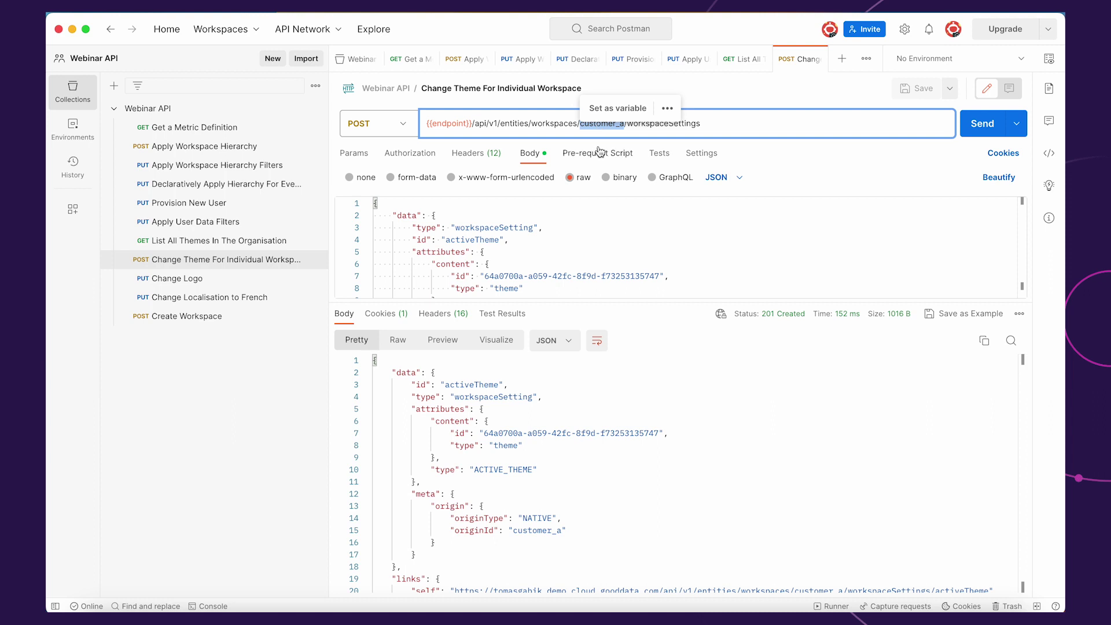
key(super+Tab)
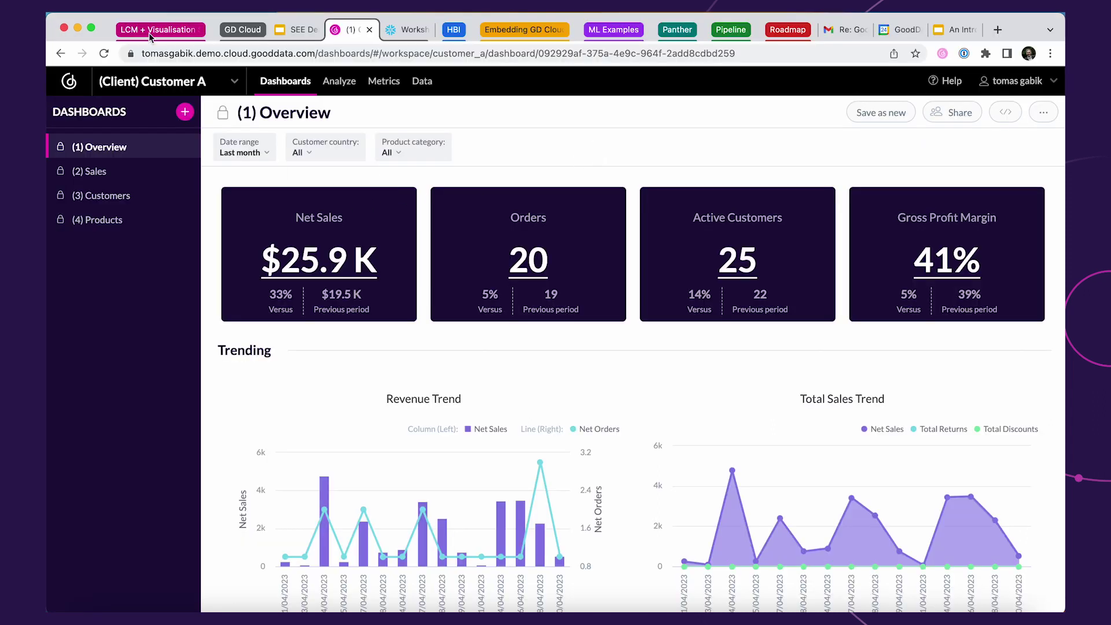
click(104, 53)
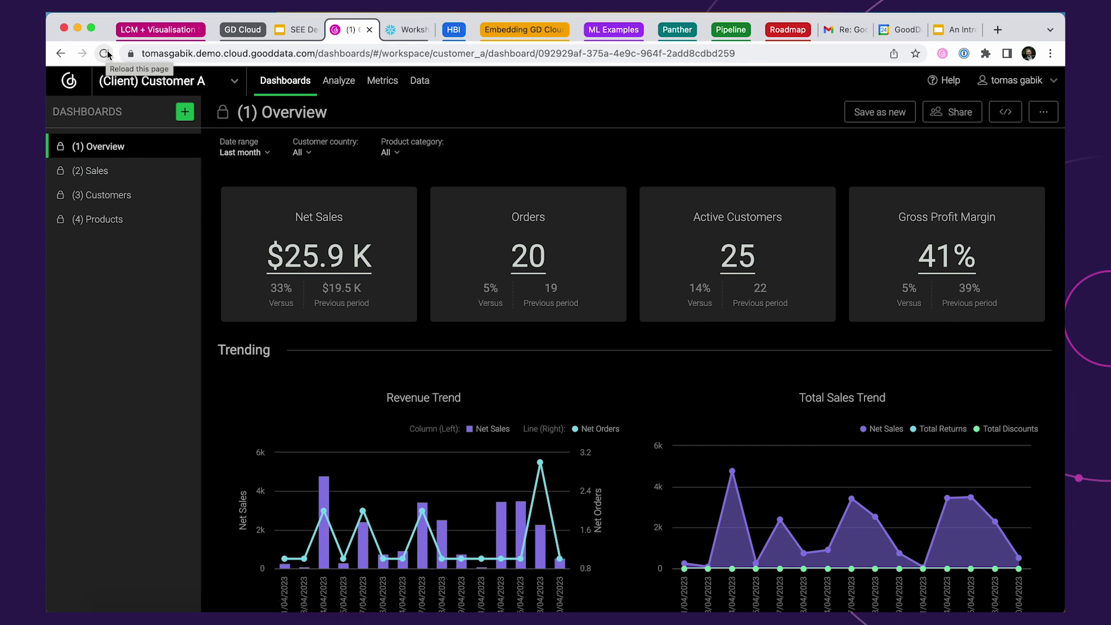
- Switch to Postman, send the Change Logo request for the organisation's white labeling, and reload the GoodData Overview dashboard in the browser
key(super+Tab)
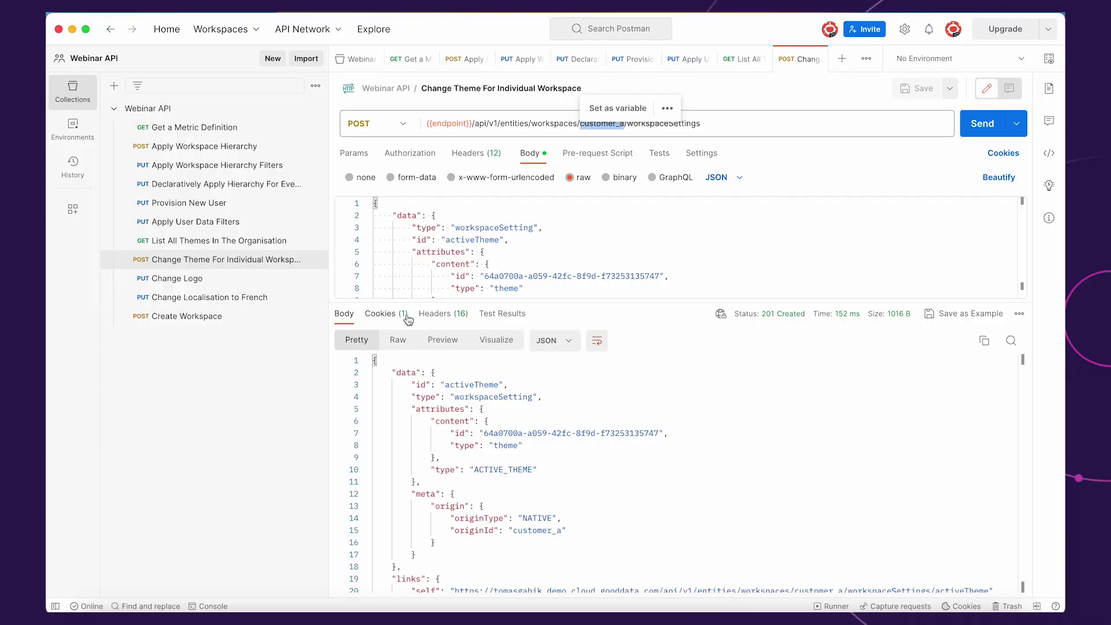
click(230, 284)
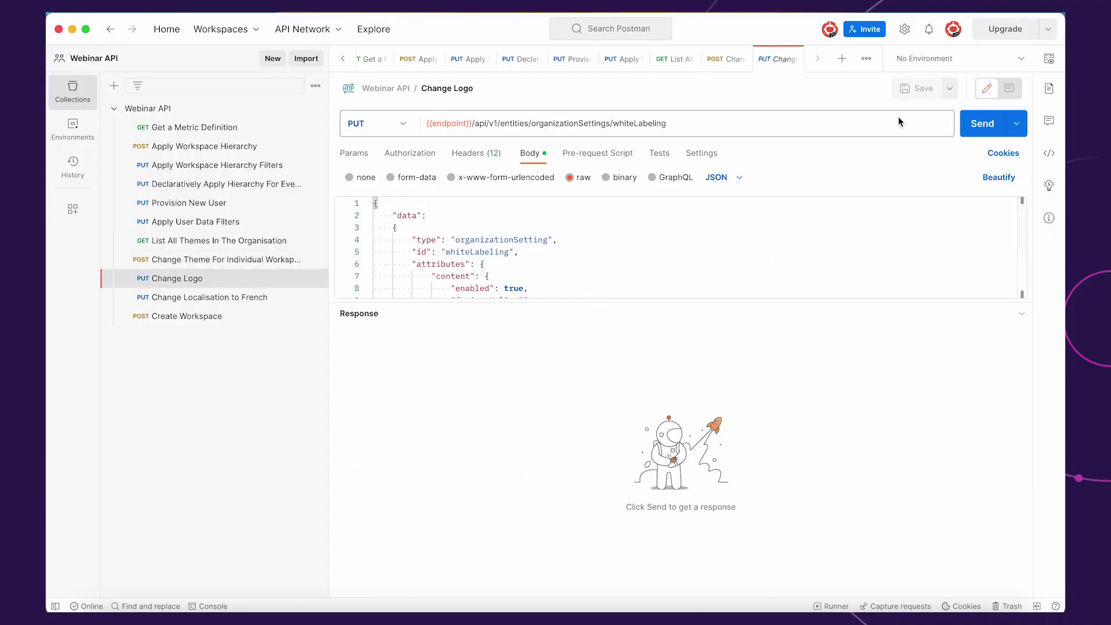
click(978, 131)
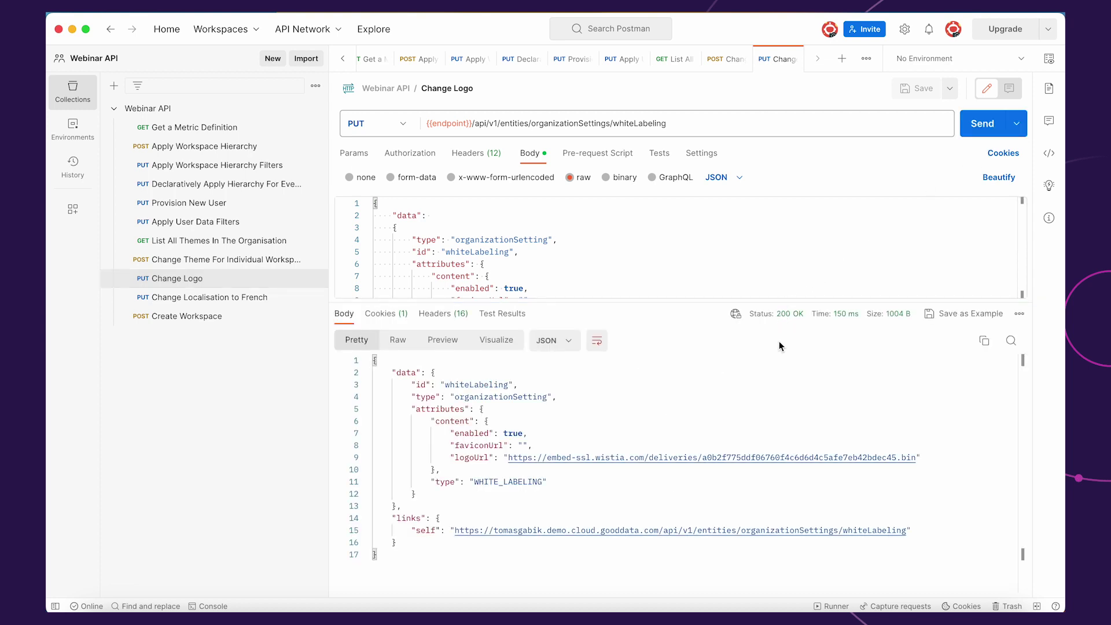
key(super+Tab)
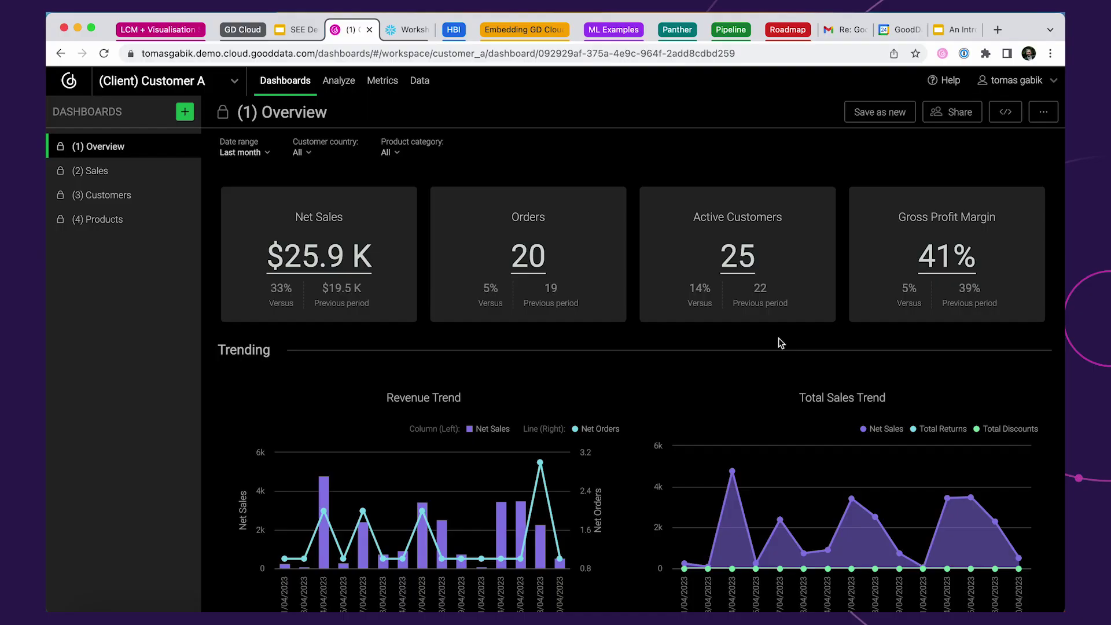
click(103, 53)
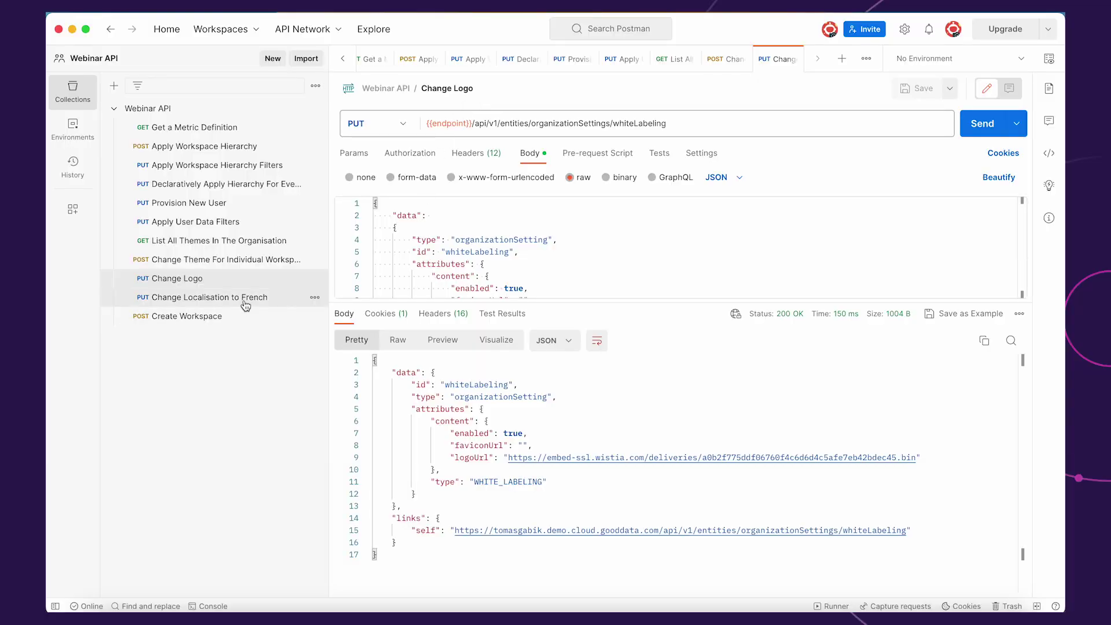
- Send the Change Localisation to French request with the organisation locale fr-FR in Postman, and reload the GoodData Overview dashboard in the browser
click(243, 298)
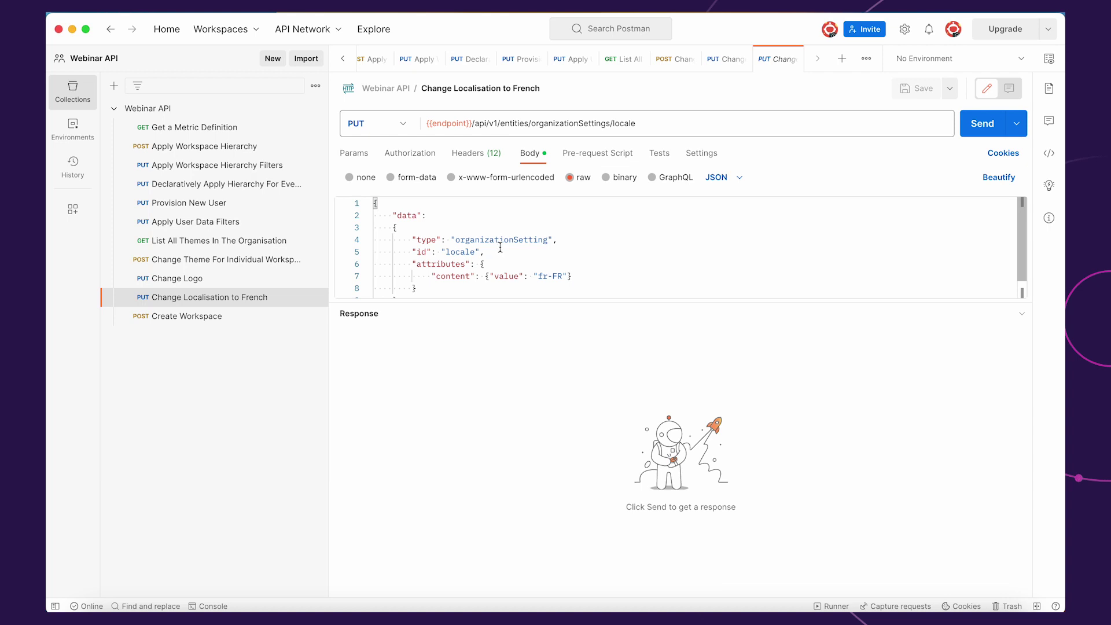
click(977, 125)
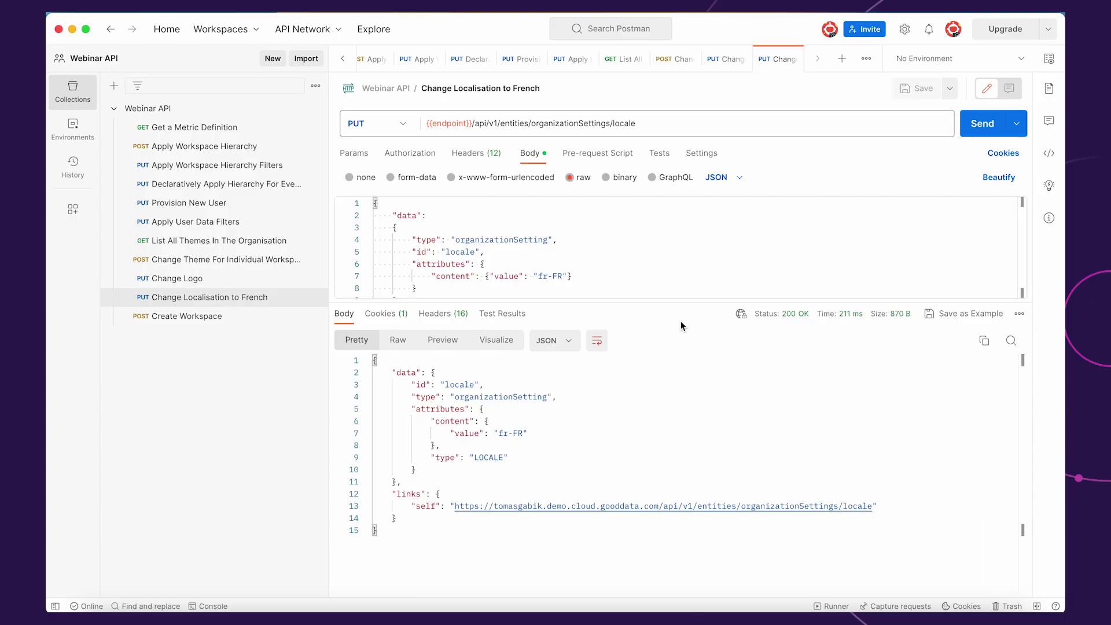
key(super+Tab)
click(104, 54)
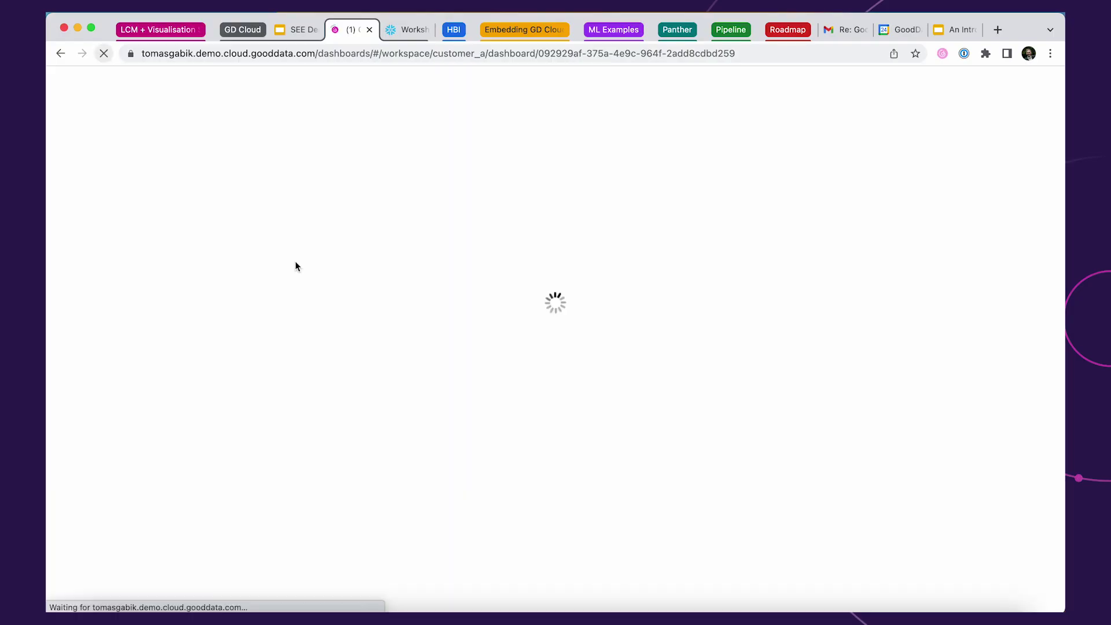